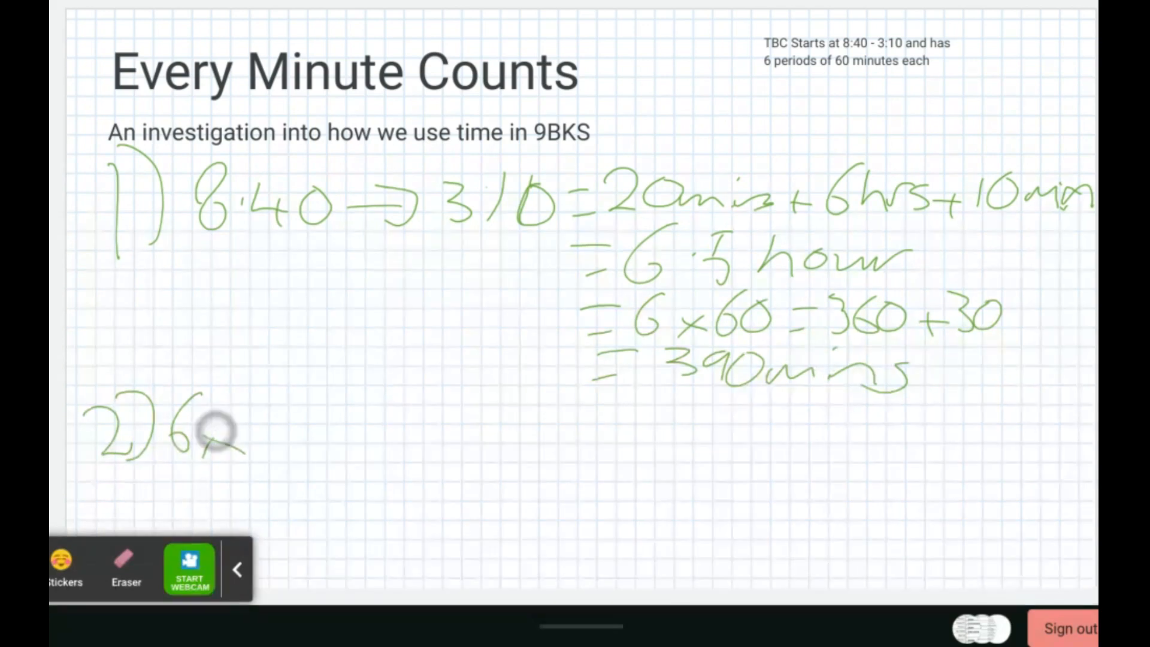
Step: Handwrite "50 mins = 300 mins" to complete the calculation in answer 2
{"action": "left_click_drag", "start_coordinate": [255, 400], "coordinate": [251, 454]}
{"action": "mouse_move", "coordinate": [300, 414]}
{"action": "left_mouse_down"}
{"action": "mouse_move", "coordinate": [334, 437]}
{"action": "mouse_move", "coordinate": [522, 451]}
{"action": "mouse_move", "coordinate": [601, 423]}
{"action": "mouse_move", "coordinate": [666, 450]}
{"action": "mouse_move", "coordinate": [716, 440]}
{"action": "mouse_move", "coordinate": [727, 471]}
{"action": "left_mouse_up"}
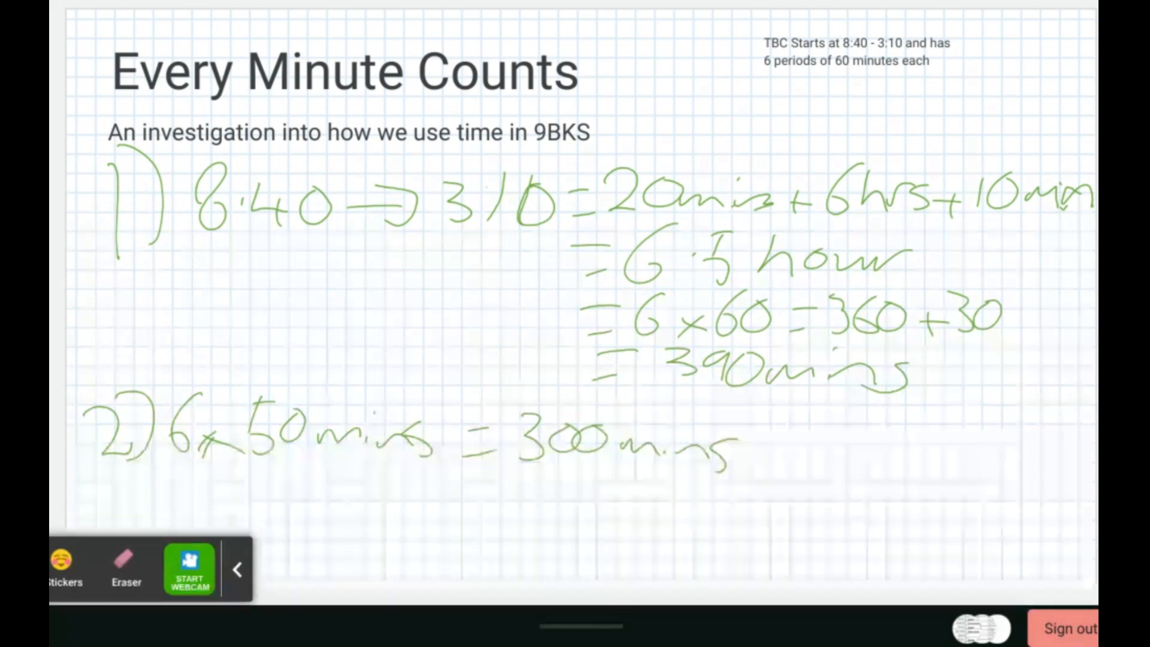
{"action": "mouse_move", "coordinate": [100, 481]}
{"action": "left_mouse_down"}
{"action": "mouse_move", "coordinate": [137, 506]}
{"action": "mouse_move", "coordinate": [124, 532]}
{"action": "left_mouse_up"}
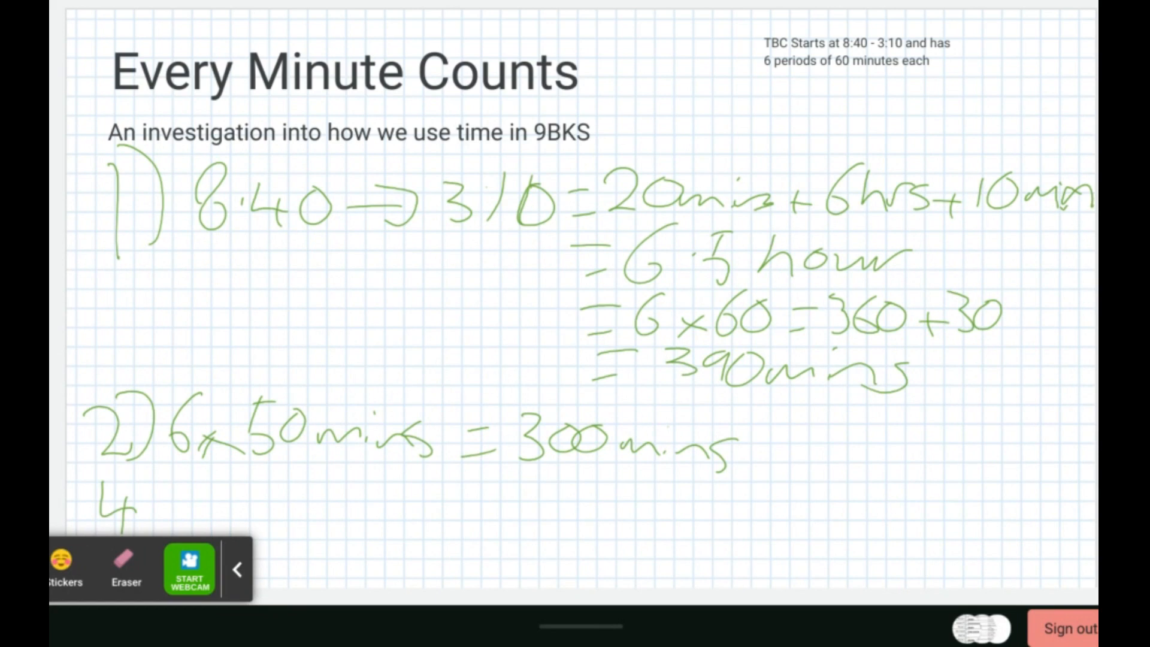
{"action": "key", "text": "ctrl+z"}
{"action": "key", "text": "ctrl+z"}
Step: Handwrite the number "3)" beneath answer 2 and write out its calculation beside it
{"action": "left_click_drag", "start_coordinate": [98, 480], "coordinate": [112, 532]}
{"action": "left_click_drag", "start_coordinate": [143, 475], "coordinate": [135, 530]}
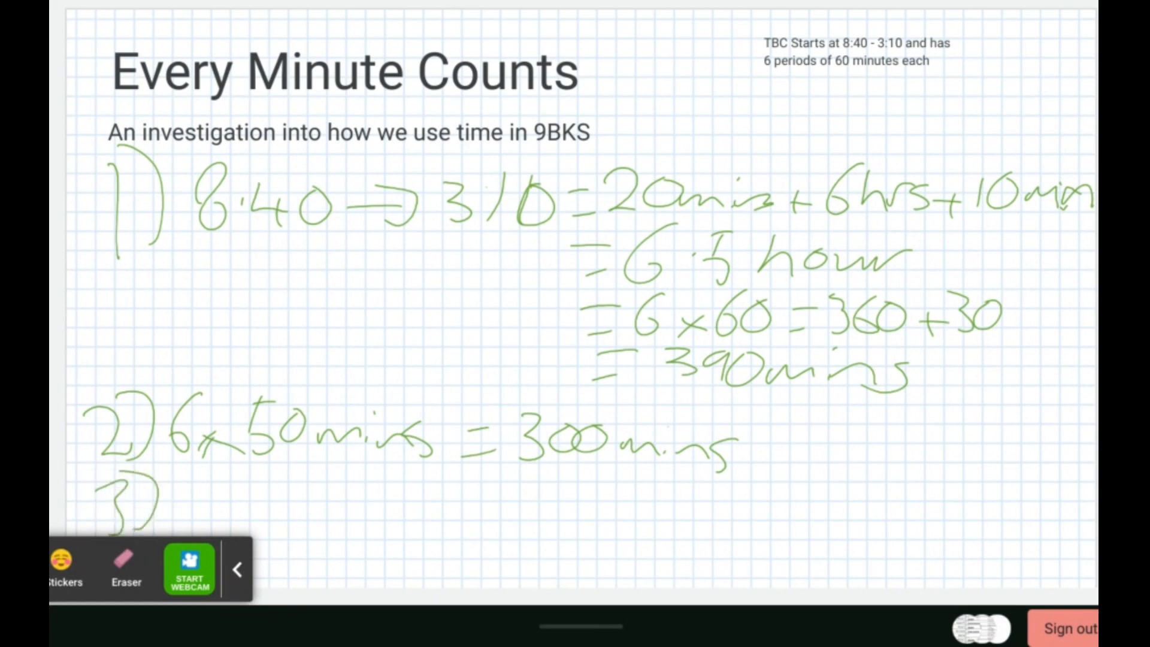
{"action": "mouse_move", "coordinate": [204, 470]}
{"action": "left_mouse_down"}
{"action": "mouse_move", "coordinate": [190, 507]}
{"action": "mouse_move", "coordinate": [240, 525]}
{"action": "left_mouse_up"}
{"action": "left_click_drag", "start_coordinate": [237, 488], "coordinate": [261, 530]}
{"action": "mouse_move", "coordinate": [294, 489]}
{"action": "left_mouse_down"}
{"action": "mouse_move", "coordinate": [390, 506]}
{"action": "mouse_move", "coordinate": [403, 534]}
{"action": "left_mouse_up"}
{"action": "left_click_drag", "start_coordinate": [460, 497], "coordinate": [483, 492]}
{"action": "mouse_move", "coordinate": [453, 528]}
{"action": "left_mouse_down"}
{"action": "mouse_move", "coordinate": [641, 505]}
{"action": "mouse_move", "coordinate": [732, 513]}
{"action": "mouse_move", "coordinate": [714, 539]}
{"action": "left_mouse_up"}
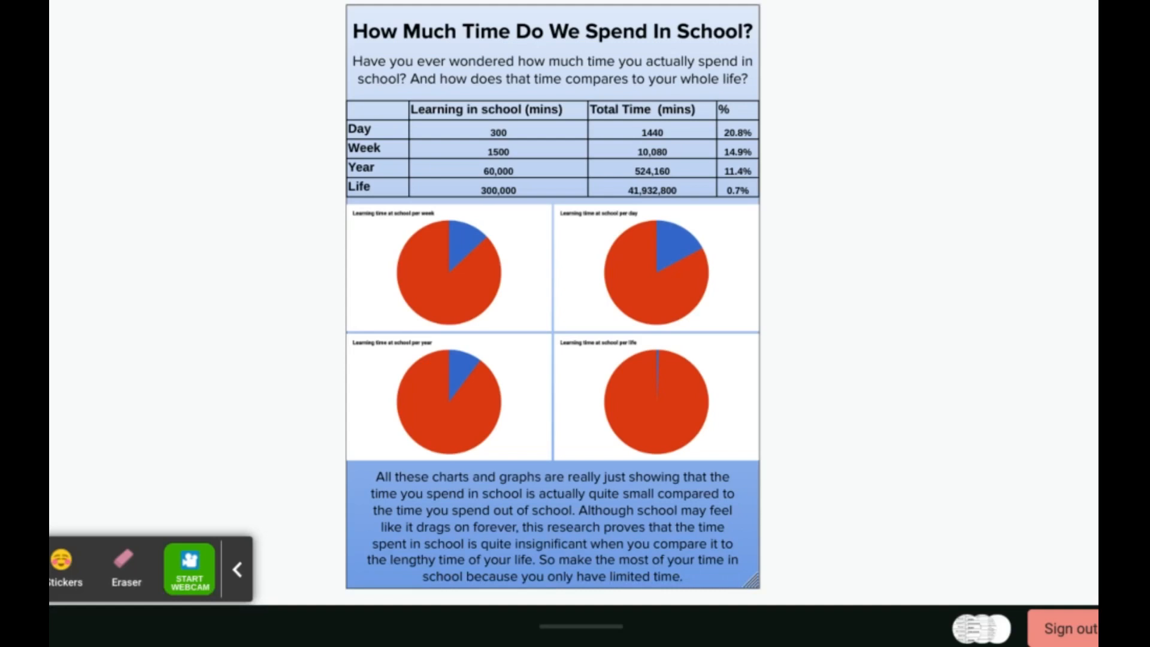
{"action": "key", "text": "alt+p"}
{"action": "mouse_move", "coordinate": [774, 73]}
{"action": "left_mouse_down"}
{"action": "mouse_move", "coordinate": [760, 57]}
{"action": "mouse_move", "coordinate": [498, 230]}
{"action": "mouse_move", "coordinate": [407, 91]}
{"action": "left_mouse_up"}
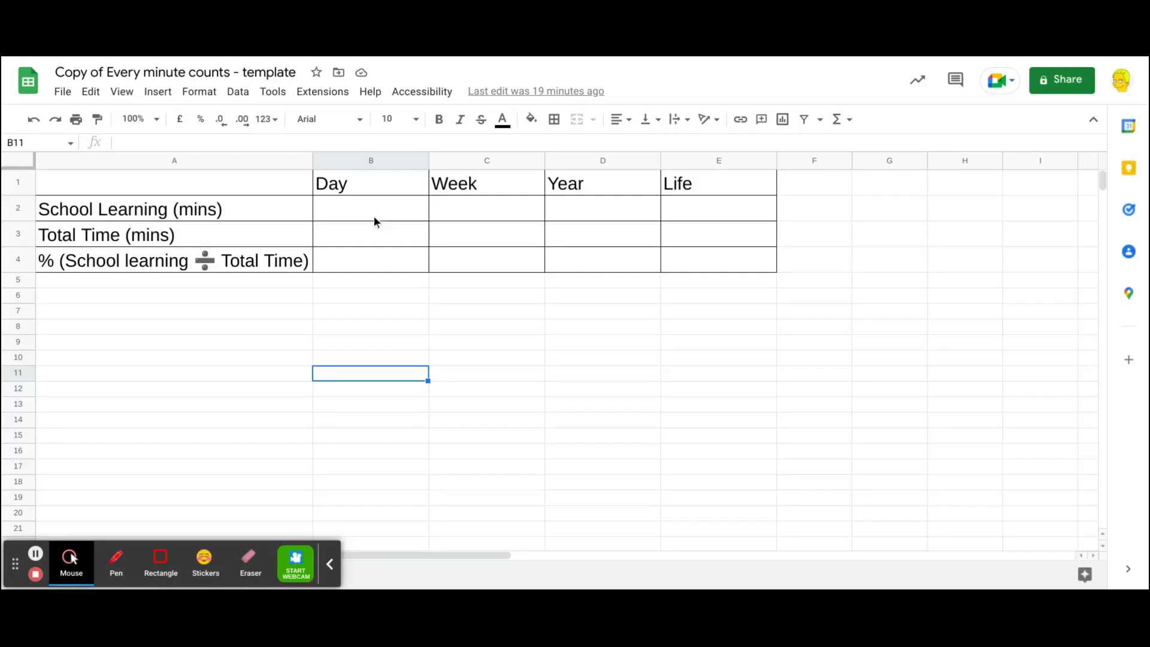
Step: Fill the Day column with 240 for School Learning and =24*60 for Total Time, rejecting the suggested auto-fill
{"action": "left_click", "coordinate": [373, 217]}
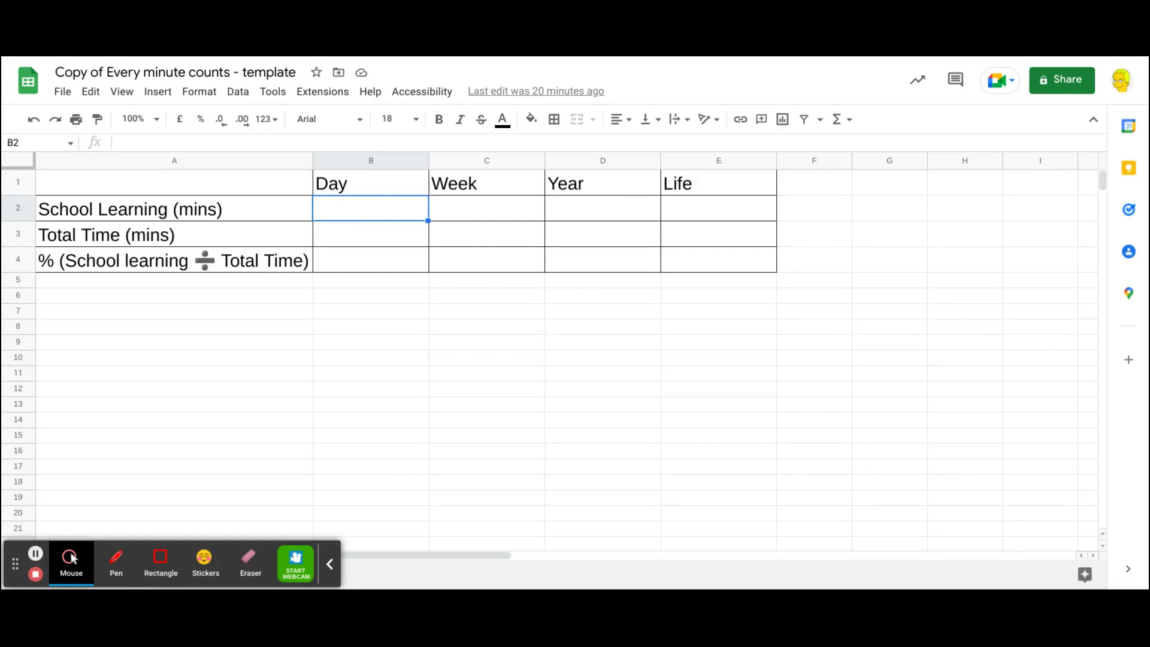
{"action": "type", "text": "240"}
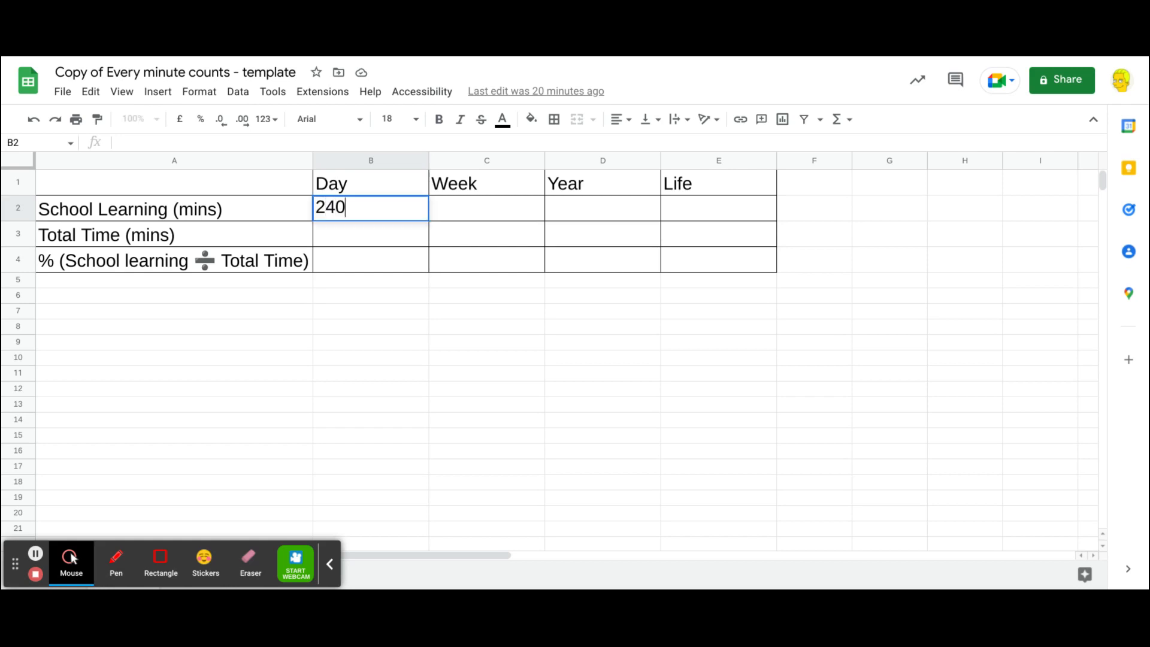
{"action": "key", "text": "Return"}
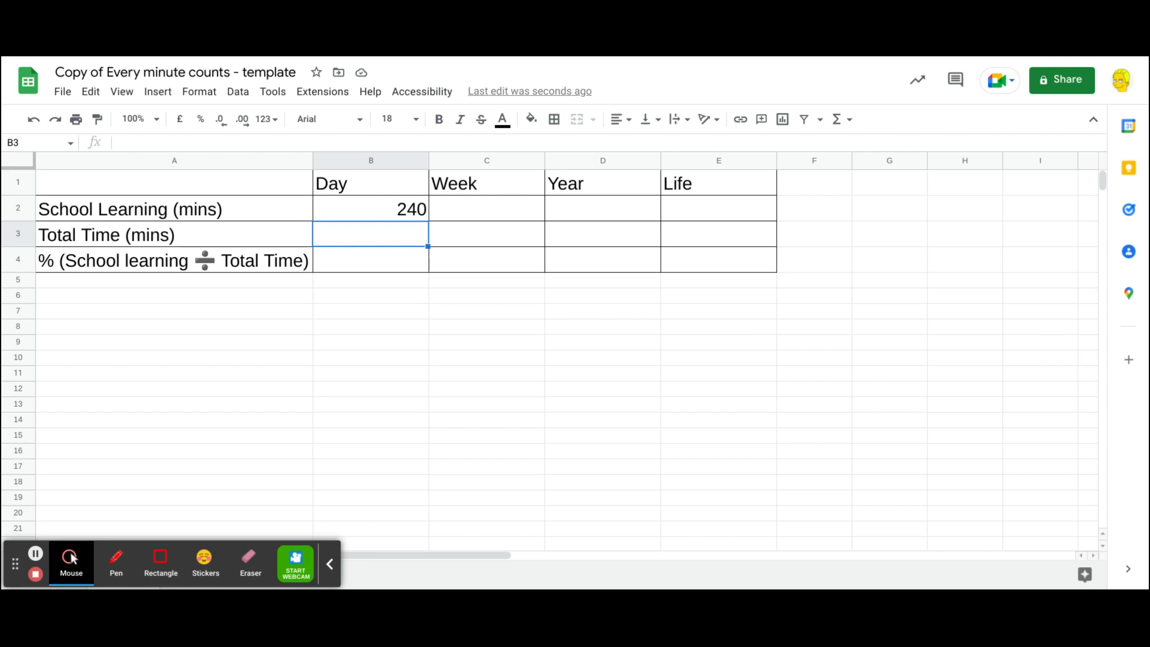
{"action": "type", "text": "="}
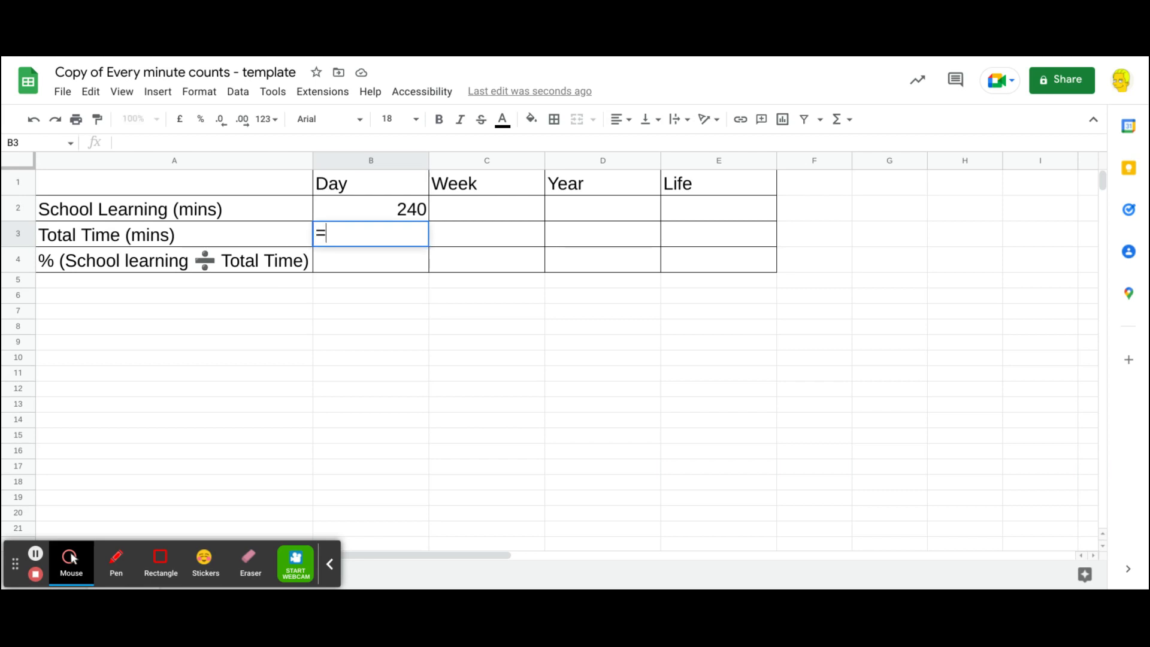
{"action": "type", "text": "24*60"}
{"action": "key", "text": "Return"}
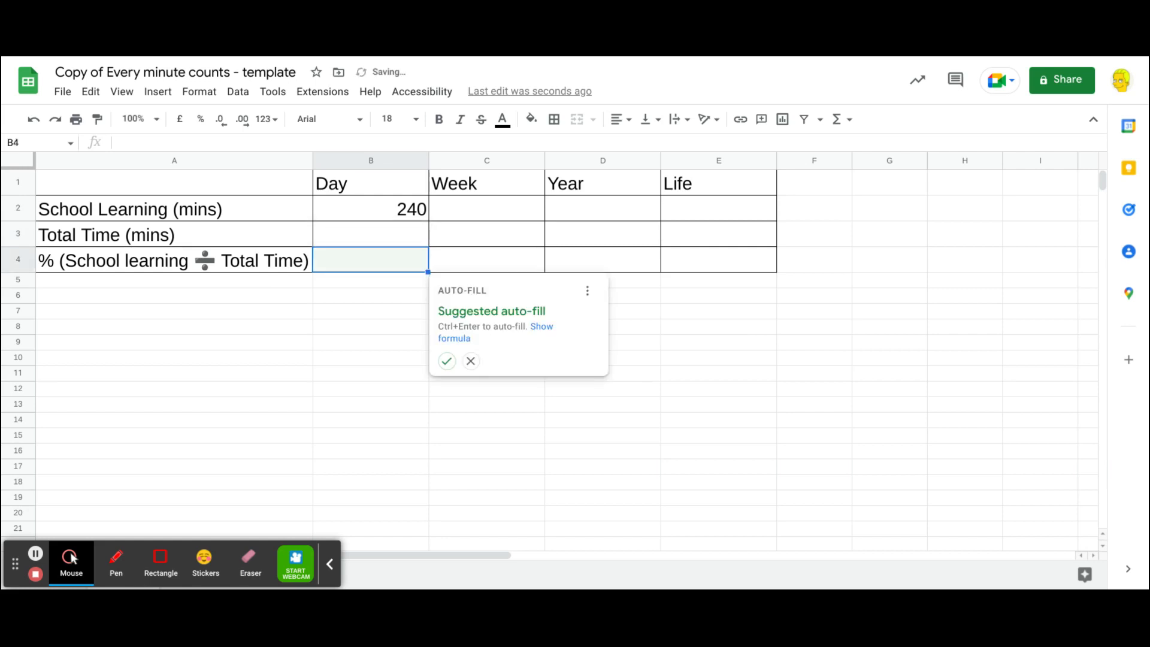
{"action": "left_click", "coordinate": [471, 361]}
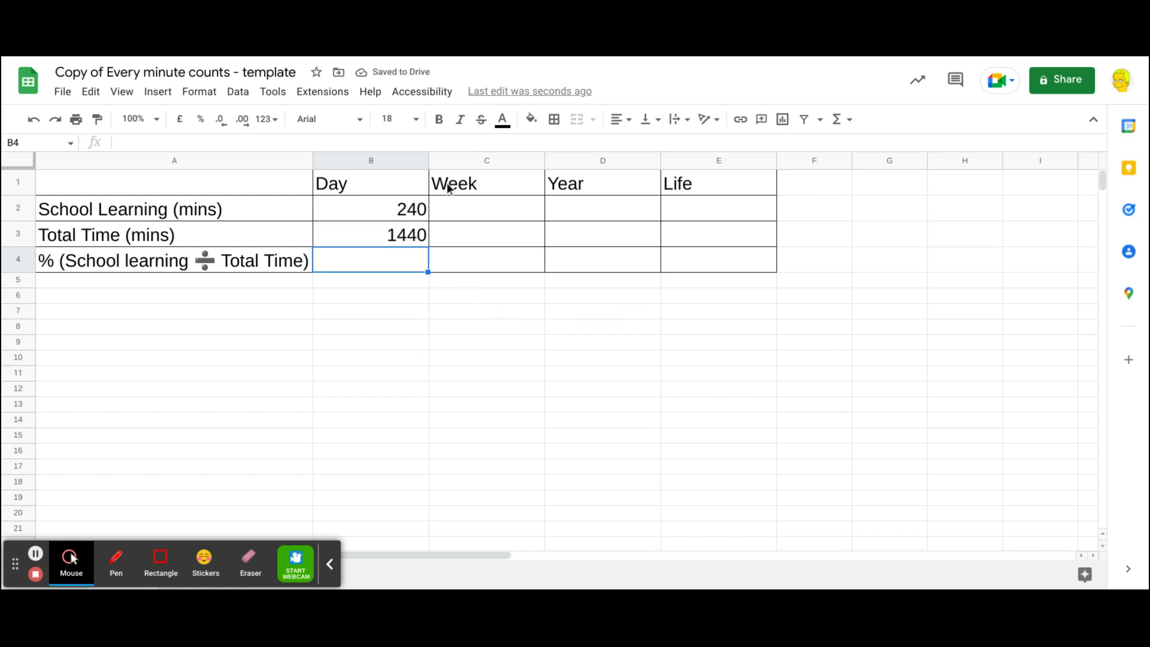
Step: Calculate the Week's School Learning minutes in C2 with =B2*5 and reject the suggested auto-fill
{"action": "left_click", "coordinate": [444, 211]}
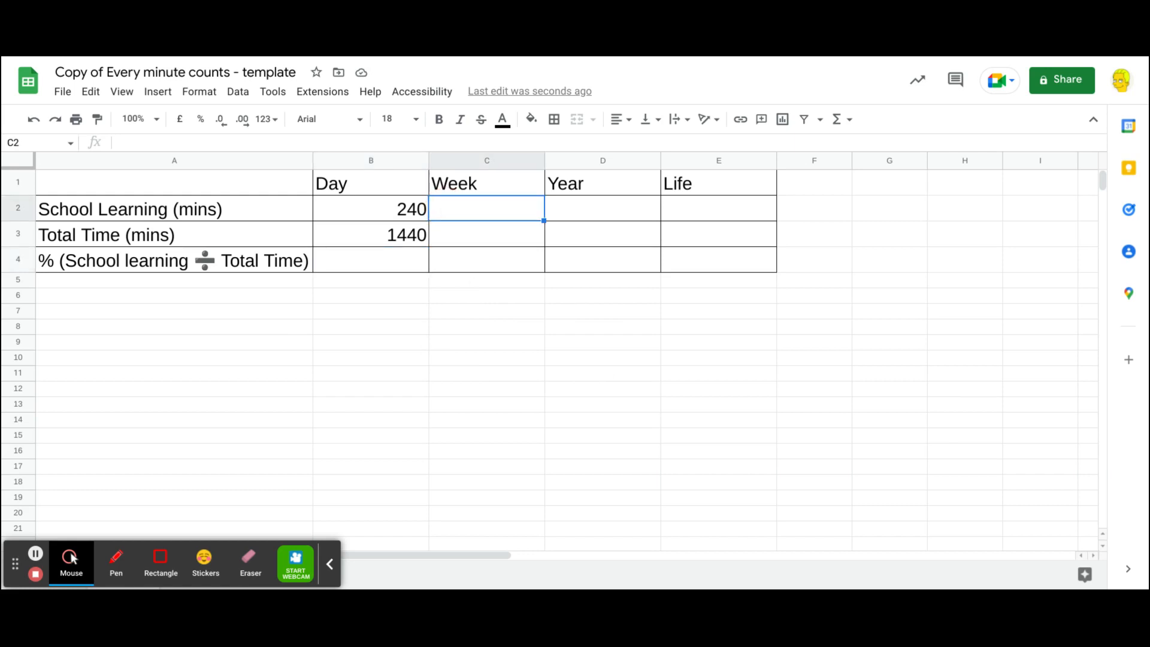
{"action": "type", "text": "="}
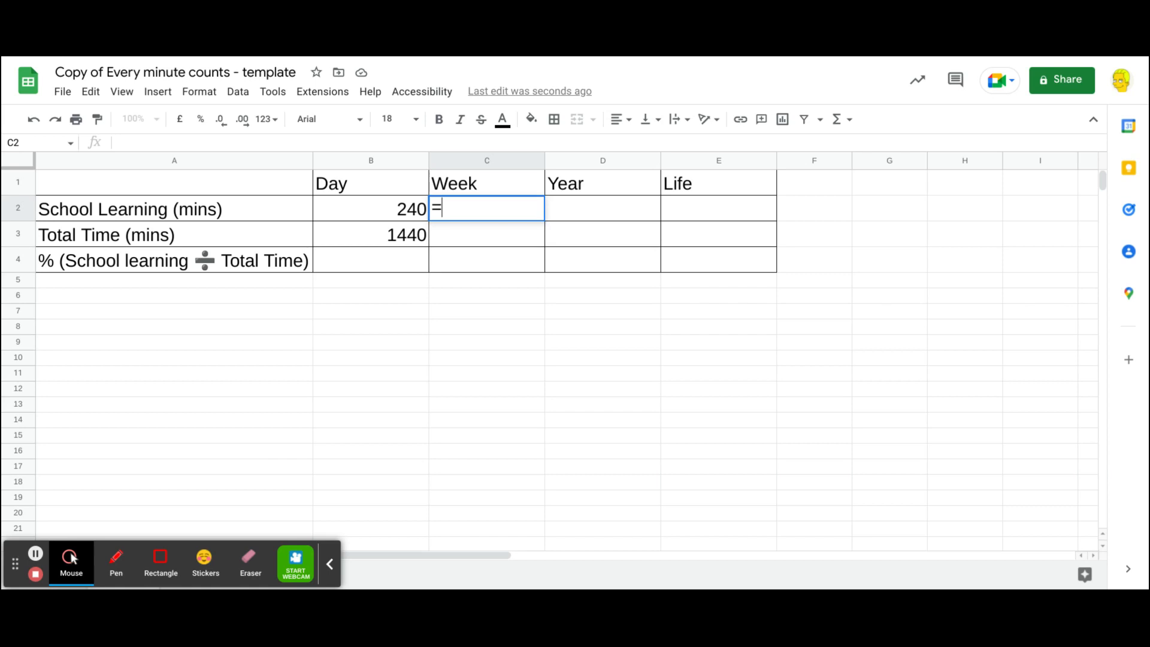
{"action": "left_click", "coordinate": [388, 217]}
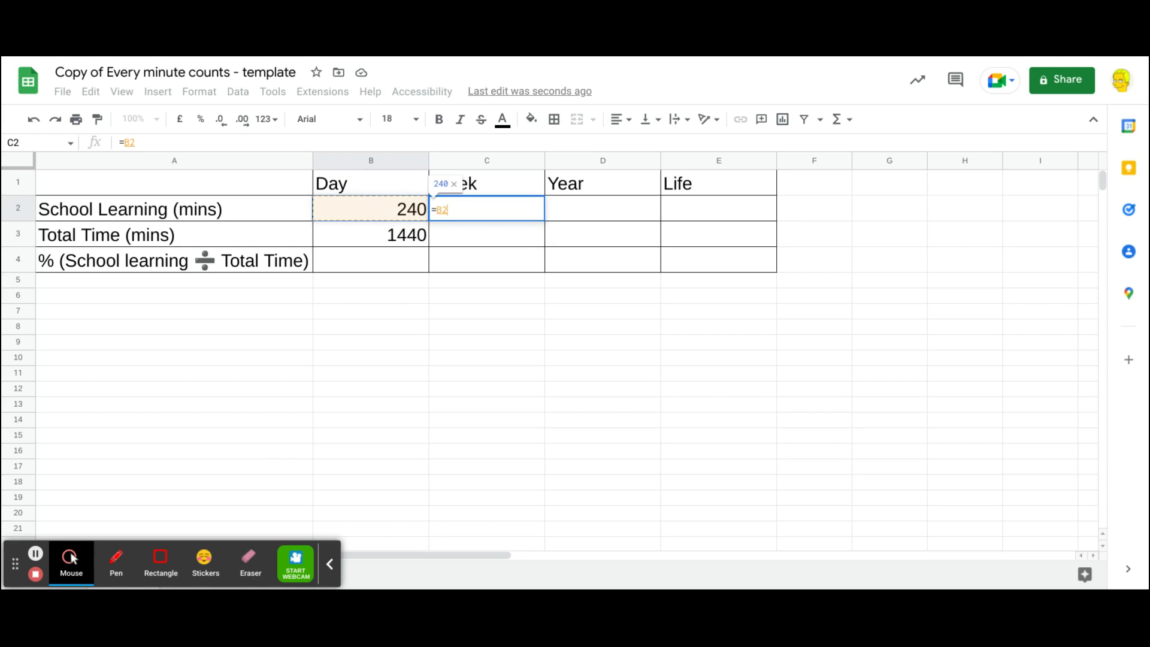
{"action": "type", "text": "*5"}
{"action": "key", "text": "Return"}
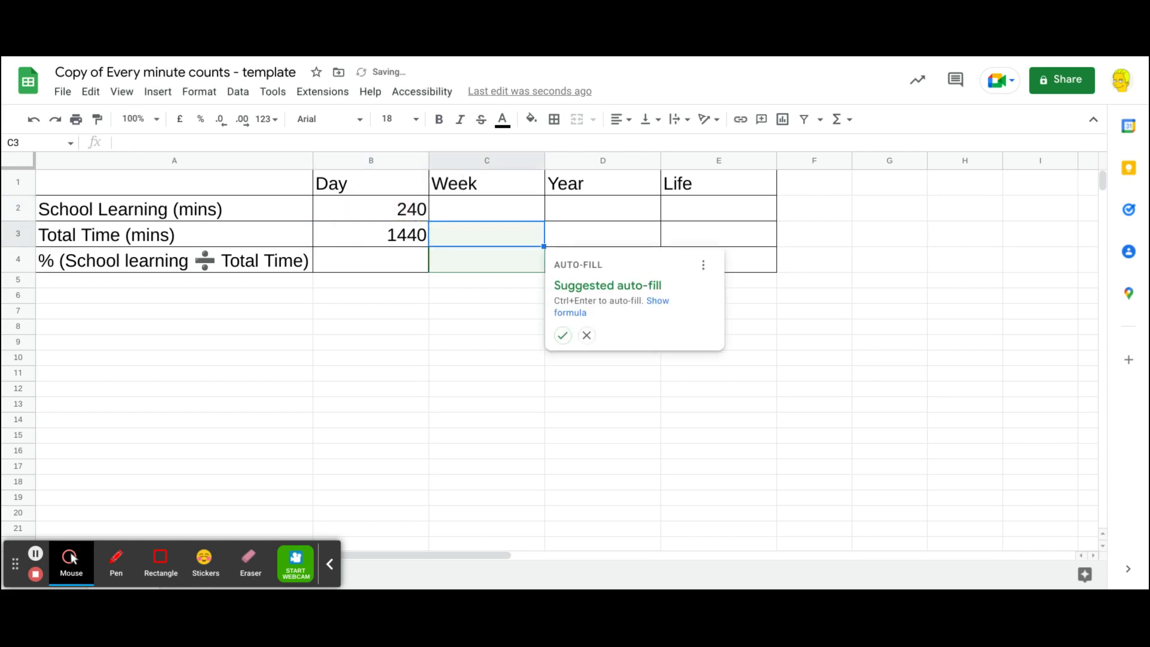
{"action": "left_click", "coordinate": [585, 337]}
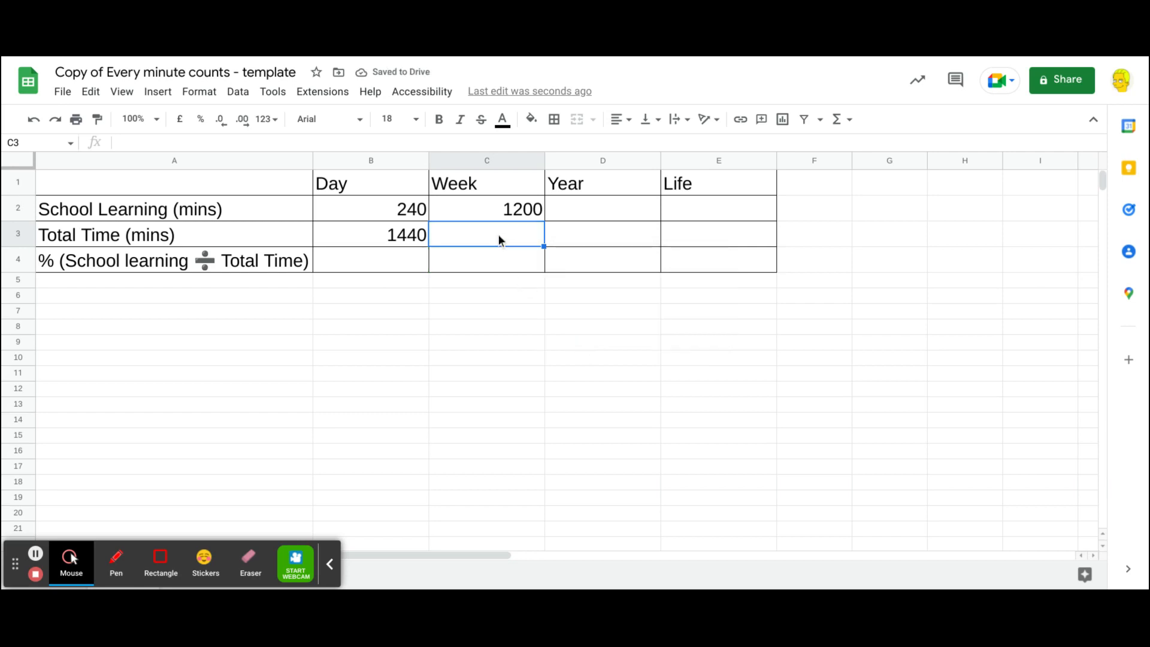
Step: Calculate the Week's Total Time in C3 with the formula =7*B3
{"action": "type", "text": "=7"}
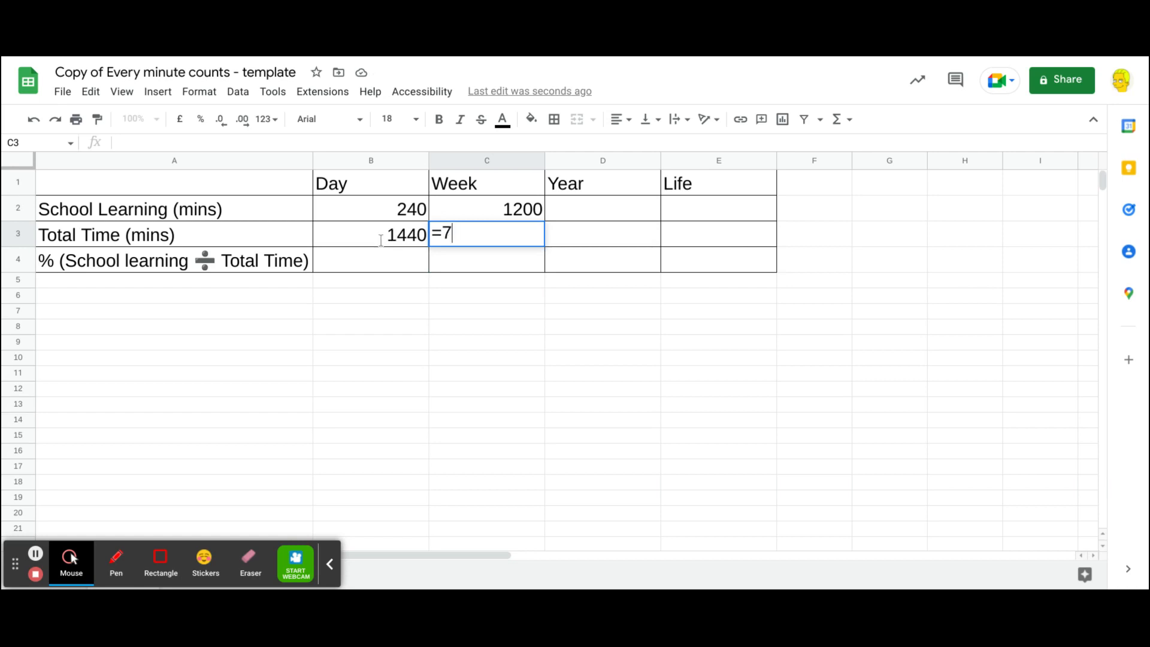
{"action": "type", "text": "*"}
{"action": "left_click", "coordinate": [396, 239]}
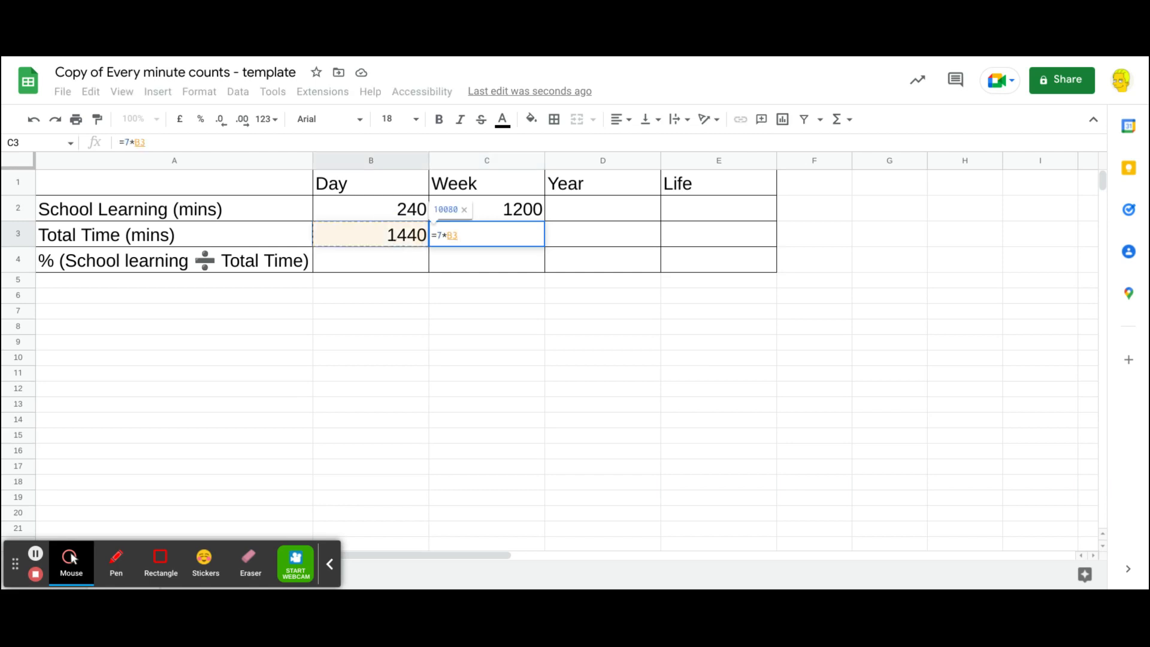
{"action": "key", "text": "Return"}
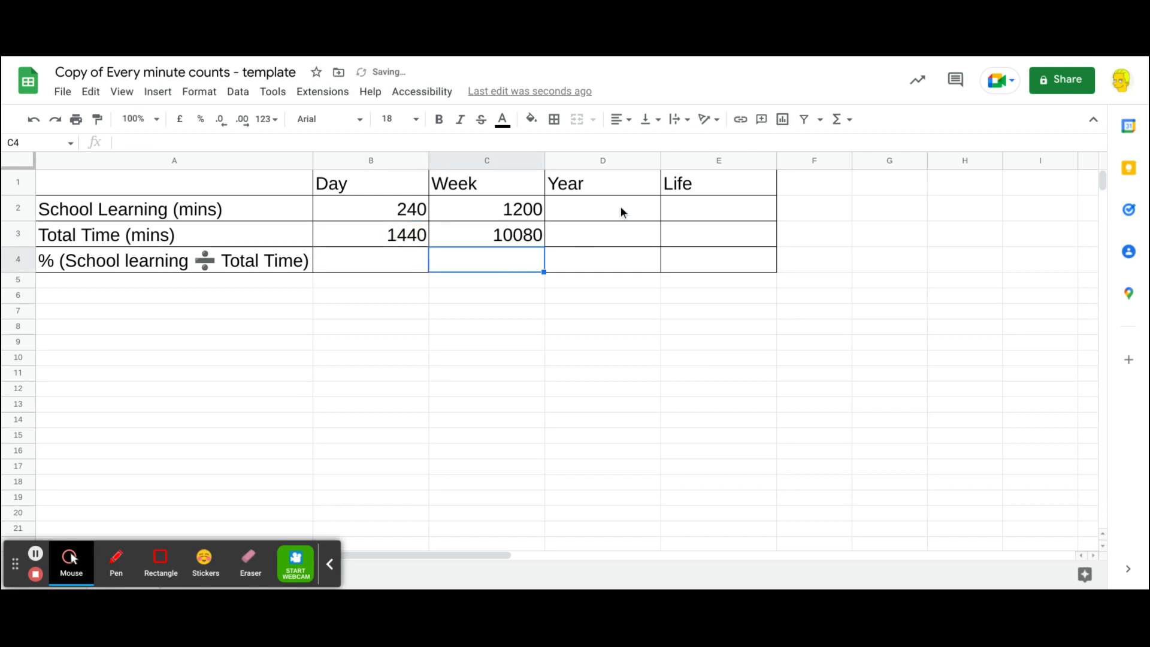
{"action": "left_click", "coordinate": [621, 206]}
{"action": "type", "text": "="}
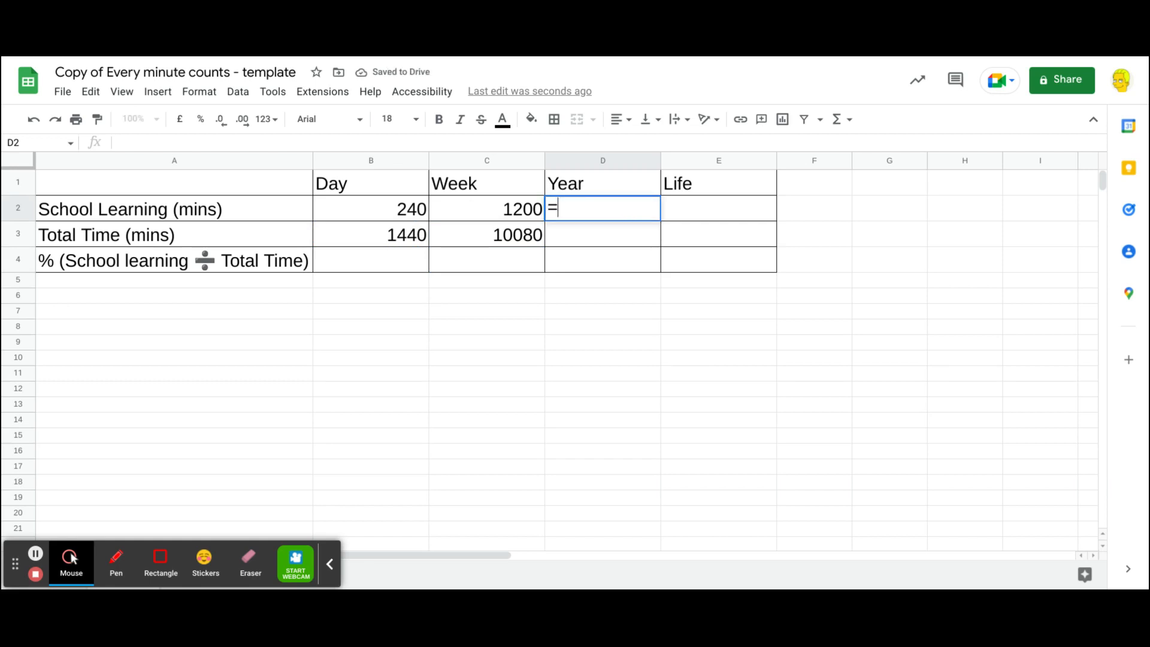
{"action": "left_click", "coordinate": [492, 216]}
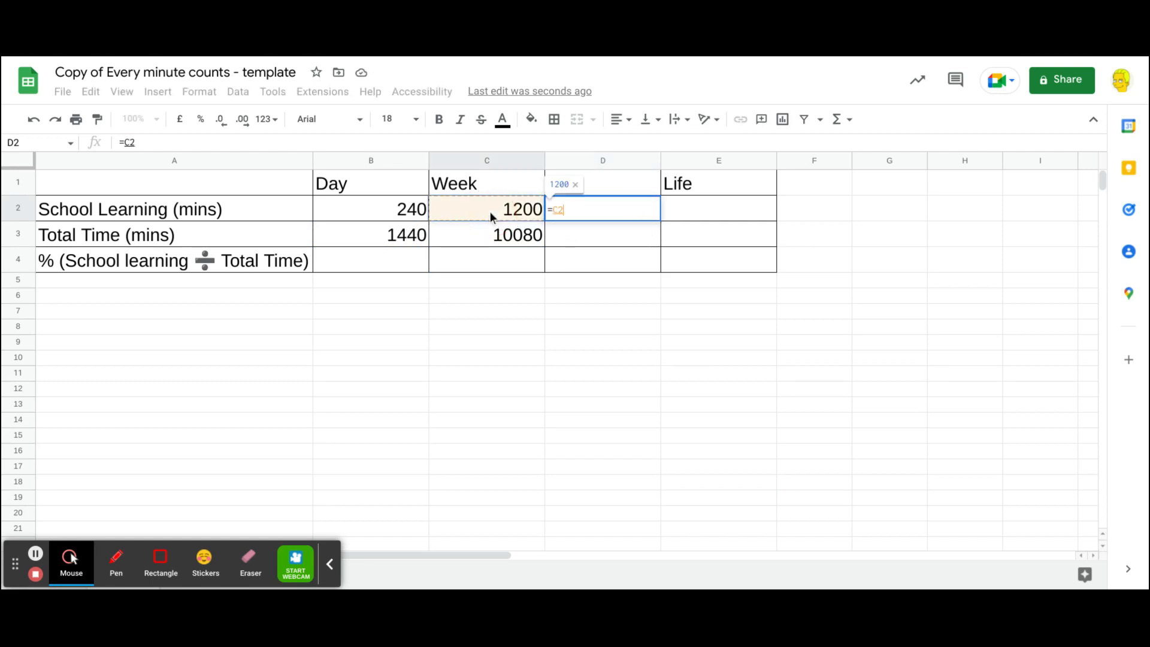
{"action": "type", "text": "*40"}
{"action": "left_click", "coordinate": [560, 239]}
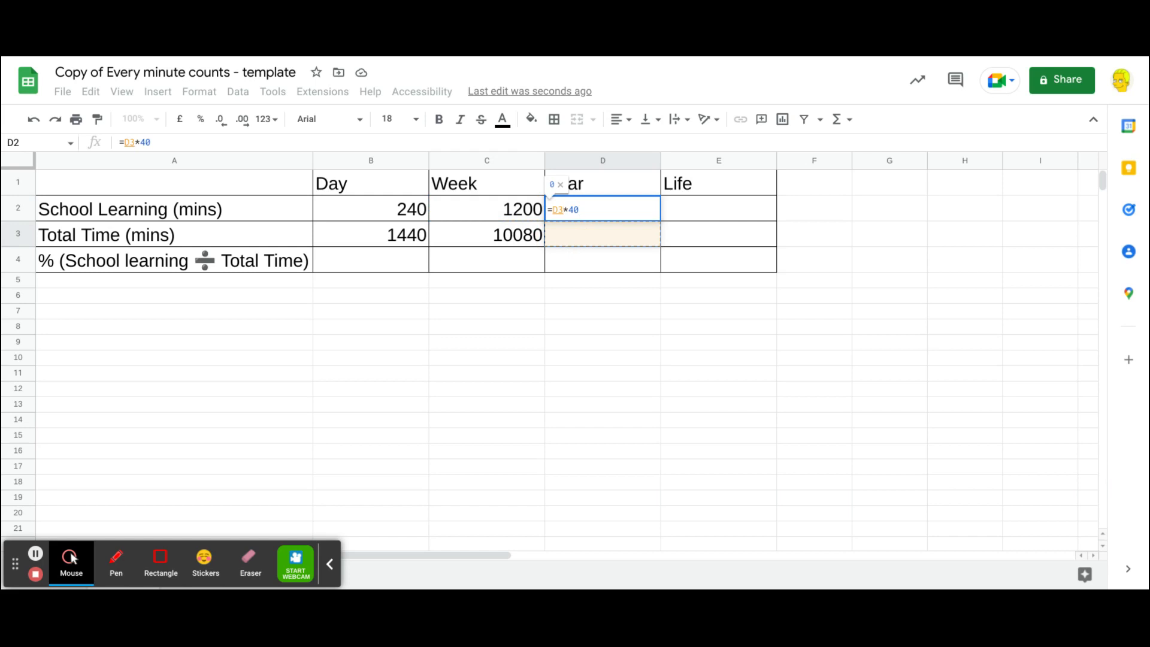
{"action": "key", "text": "Return"}
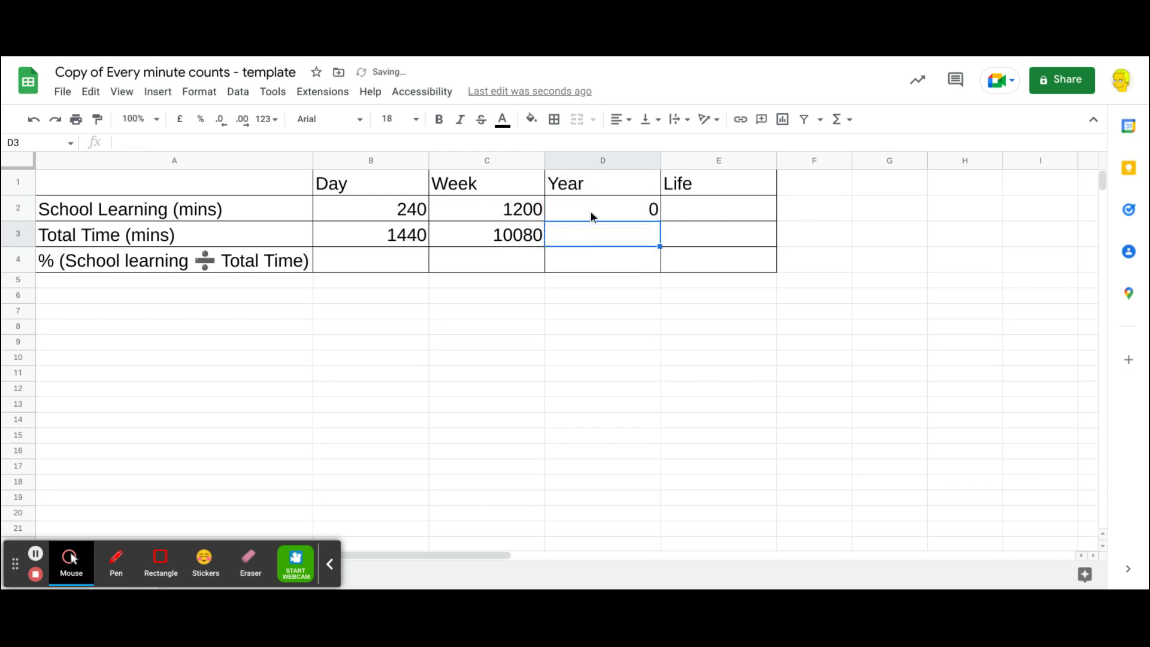
{"action": "left_click", "coordinate": [591, 211]}
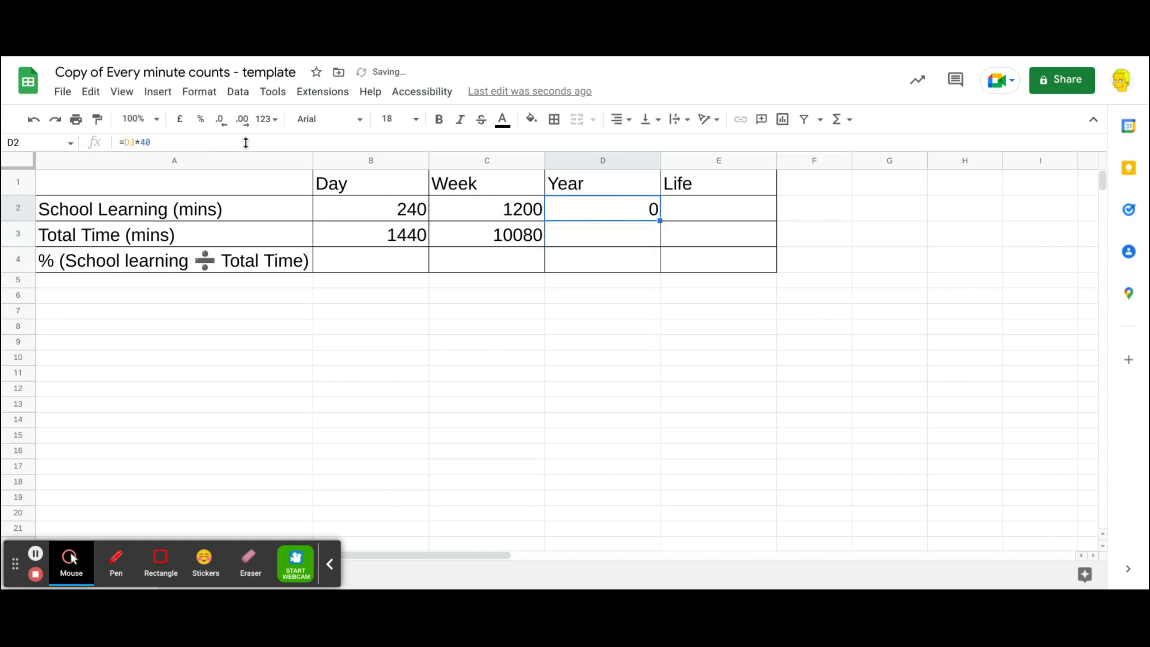
{"action": "left_click", "coordinate": [124, 142]}
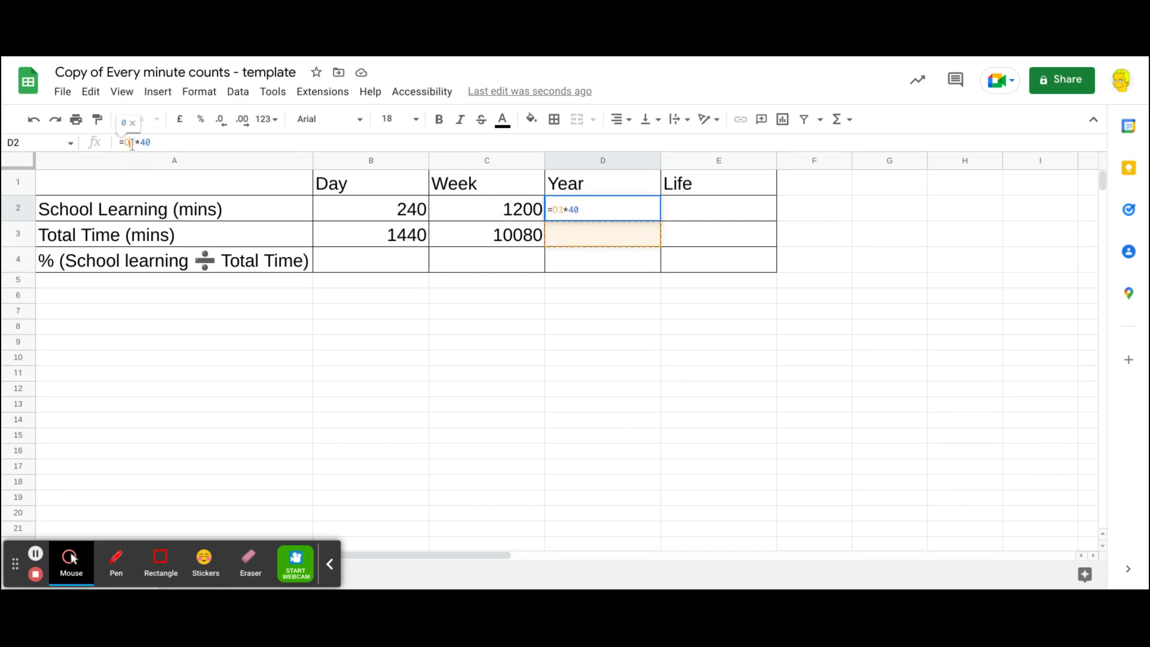
{"action": "key", "text": "Return"}
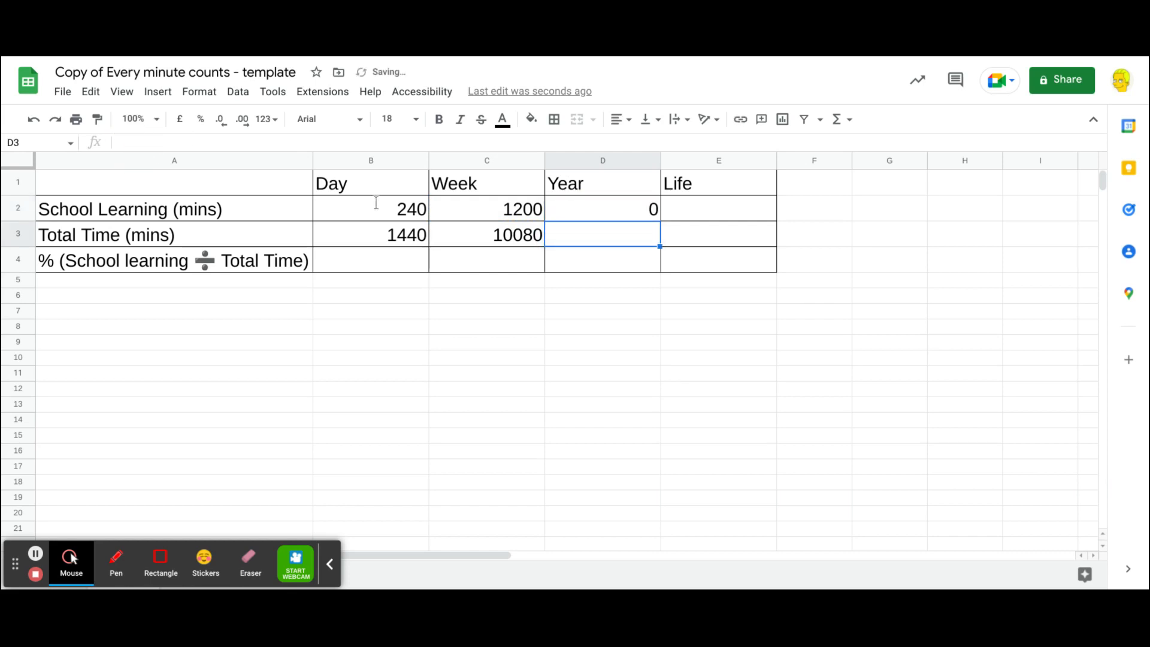
Step: Replace the Year's School Learning formula in D2 with =C2*40 and reject the suggested auto-fill
{"action": "left_click", "coordinate": [584, 207]}
{"action": "key", "text": "BackSpace"}
{"action": "type", "text": "="}
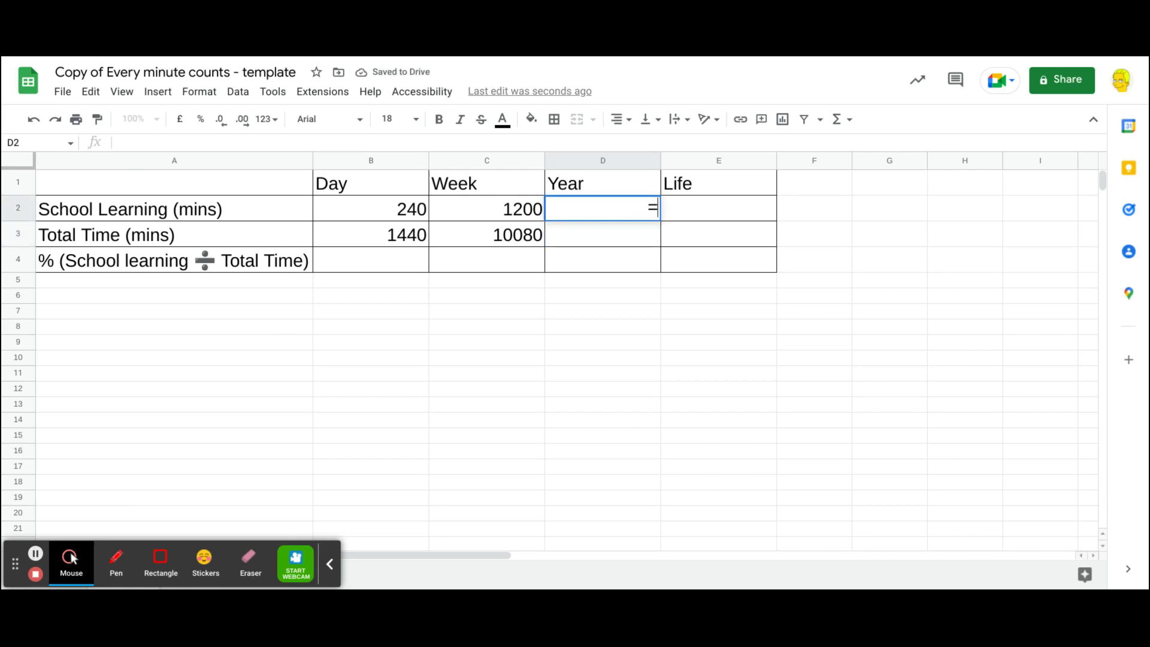
{"action": "left_click", "coordinate": [513, 215]}
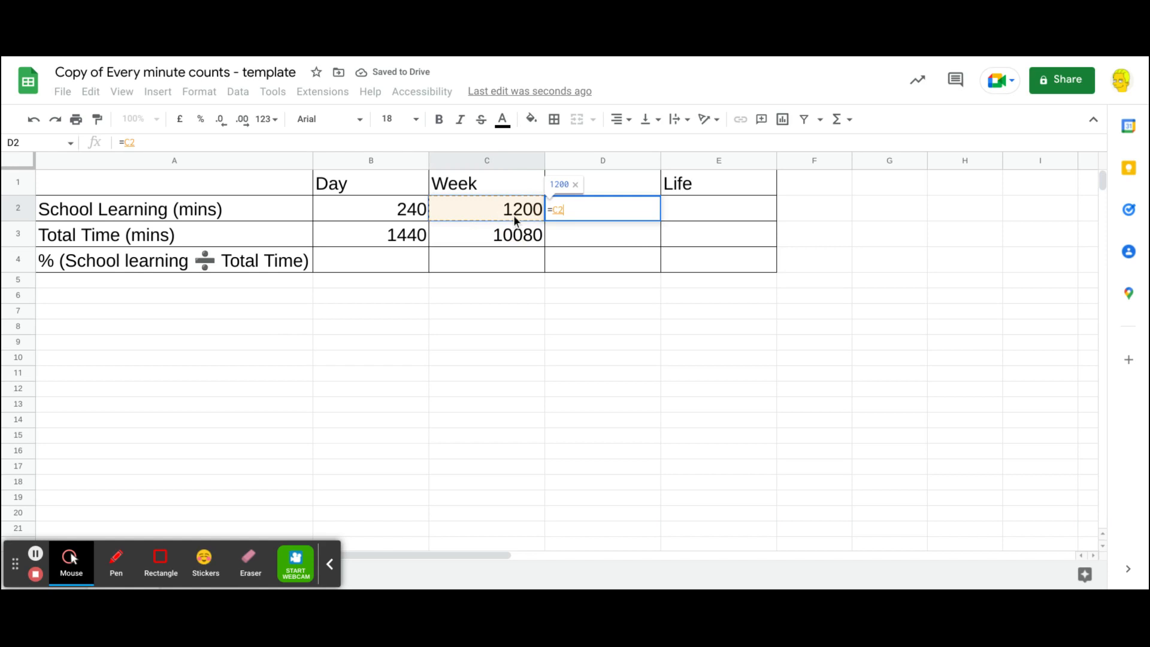
{"action": "type", "text": "*40"}
{"action": "key", "text": "Return"}
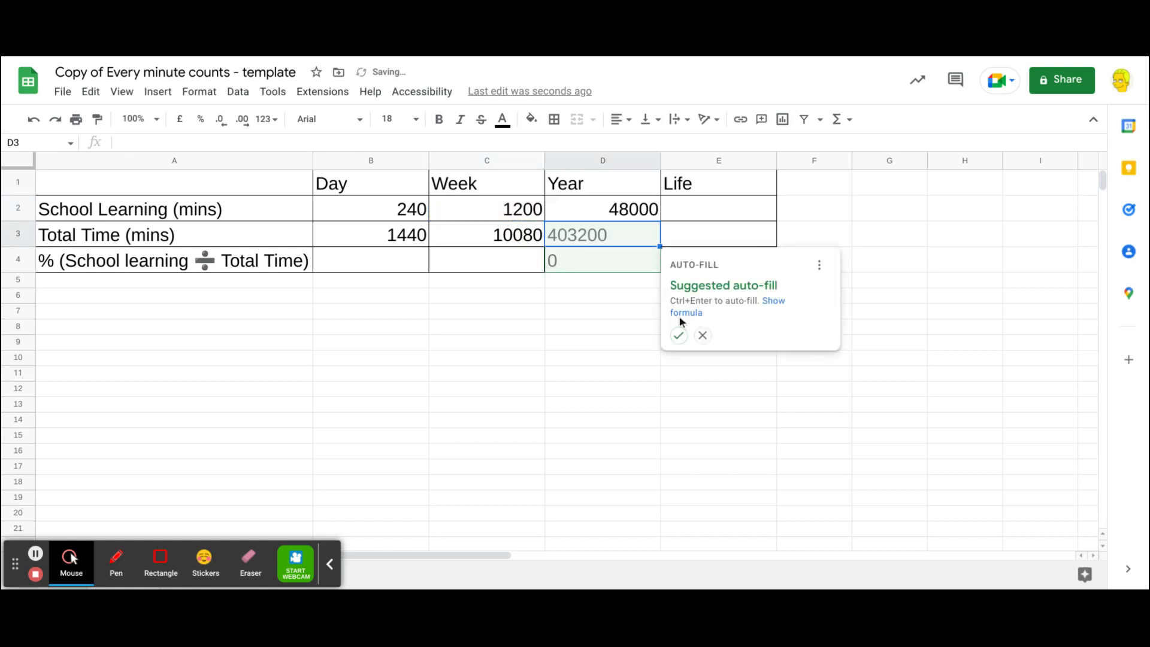
{"action": "left_click", "coordinate": [703, 335]}
Step: Calculate the Year's Total Time in D3 with the formula =C3*52
{"action": "type", "text": "="}
{"action": "left_click", "coordinate": [512, 238]}
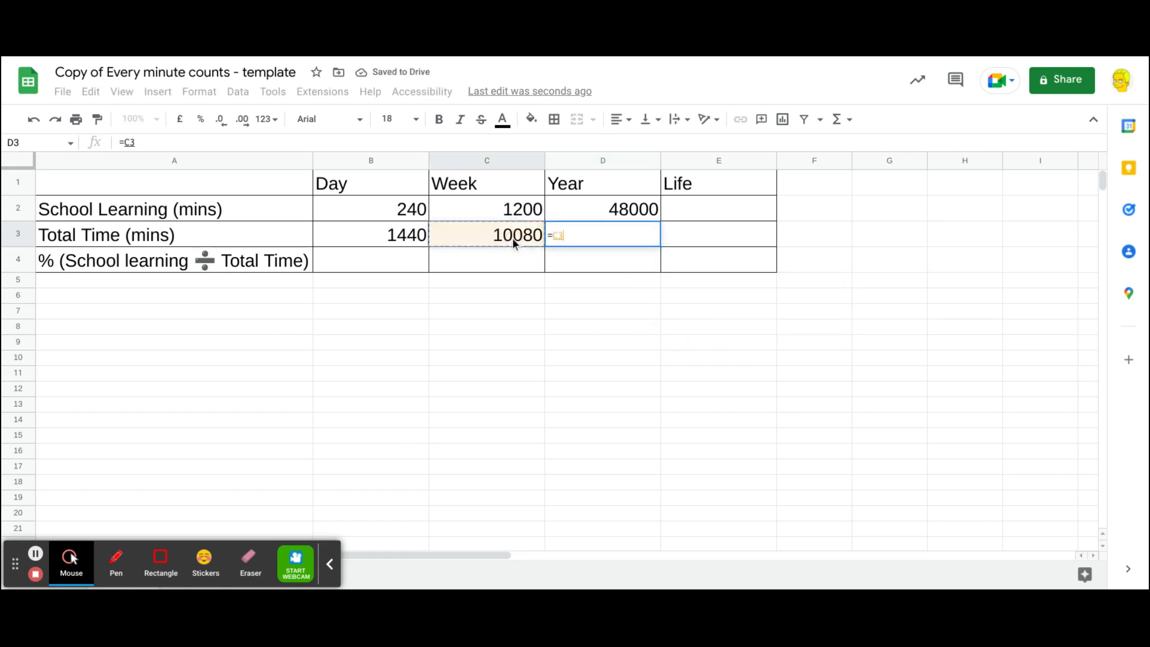
{"action": "type", "text": "*52"}
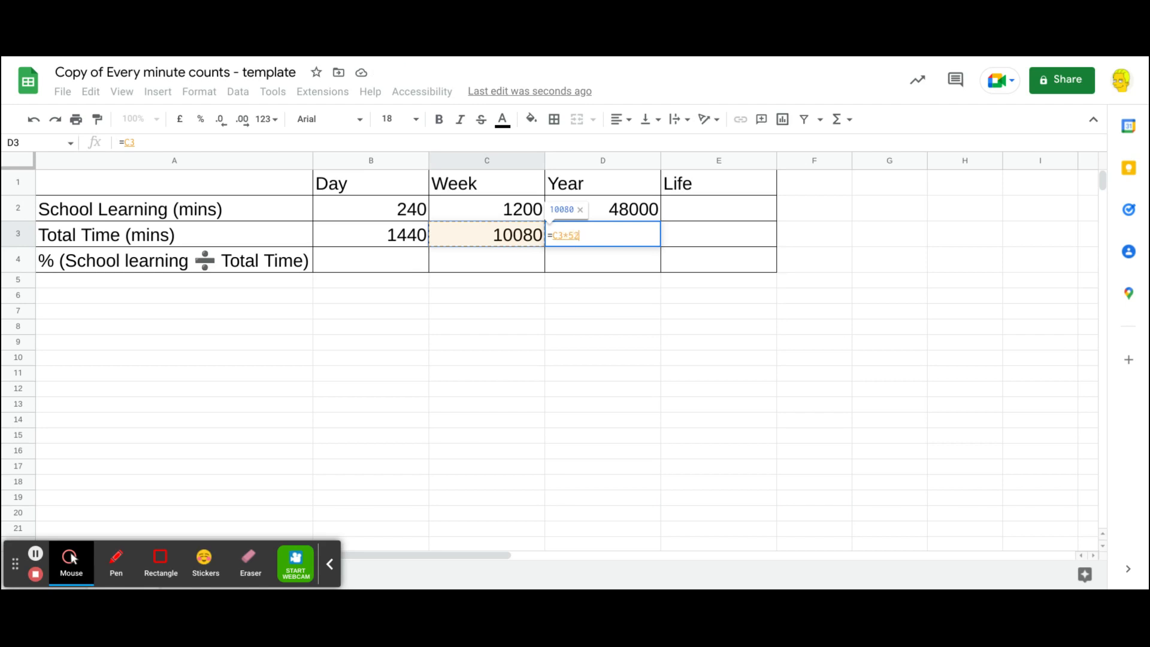
{"action": "key", "text": "Return"}
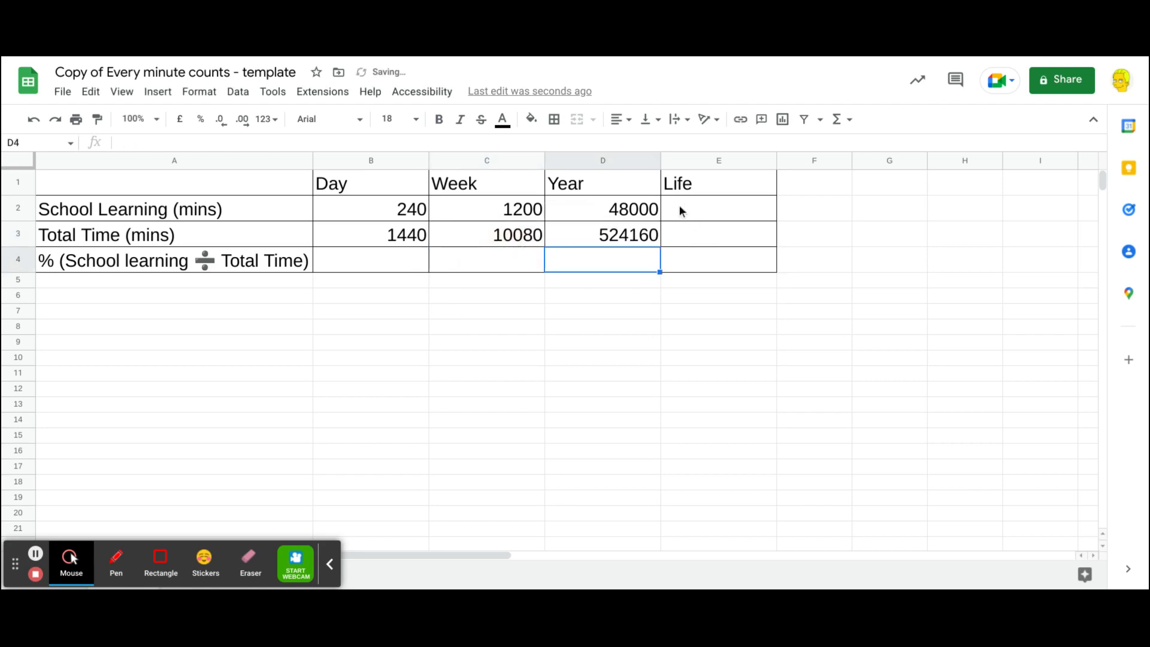
Step: Calculate the Life School Learning minutes in E2 with the formula =D2*5
{"action": "left_click", "coordinate": [679, 209]}
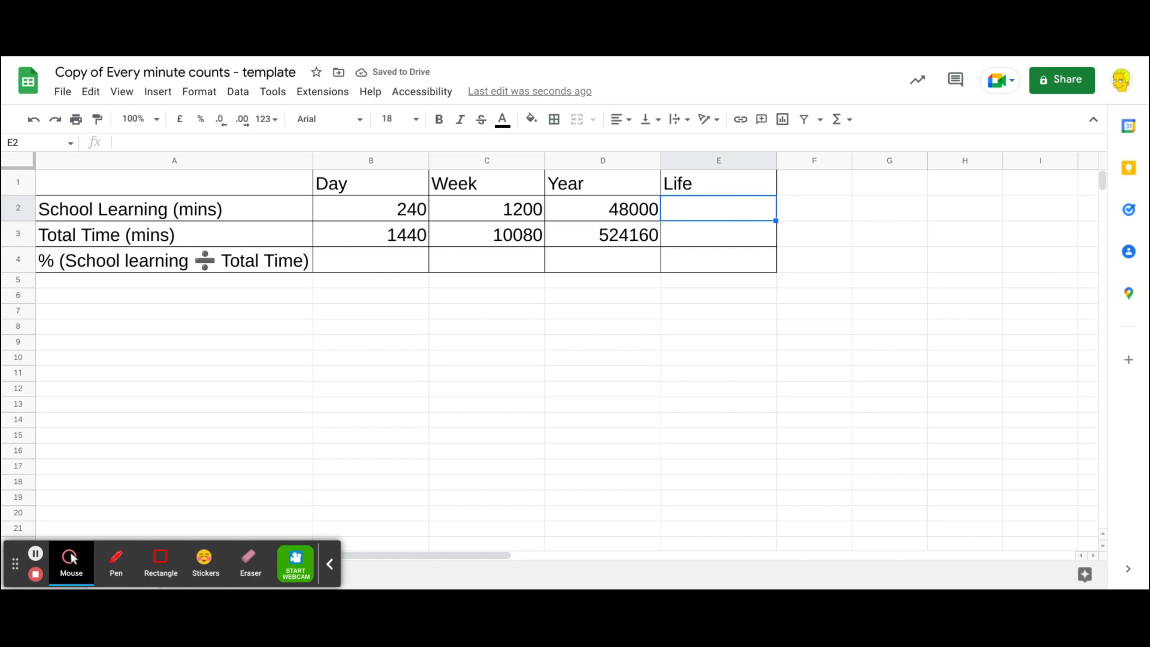
{"action": "type", "text": "="}
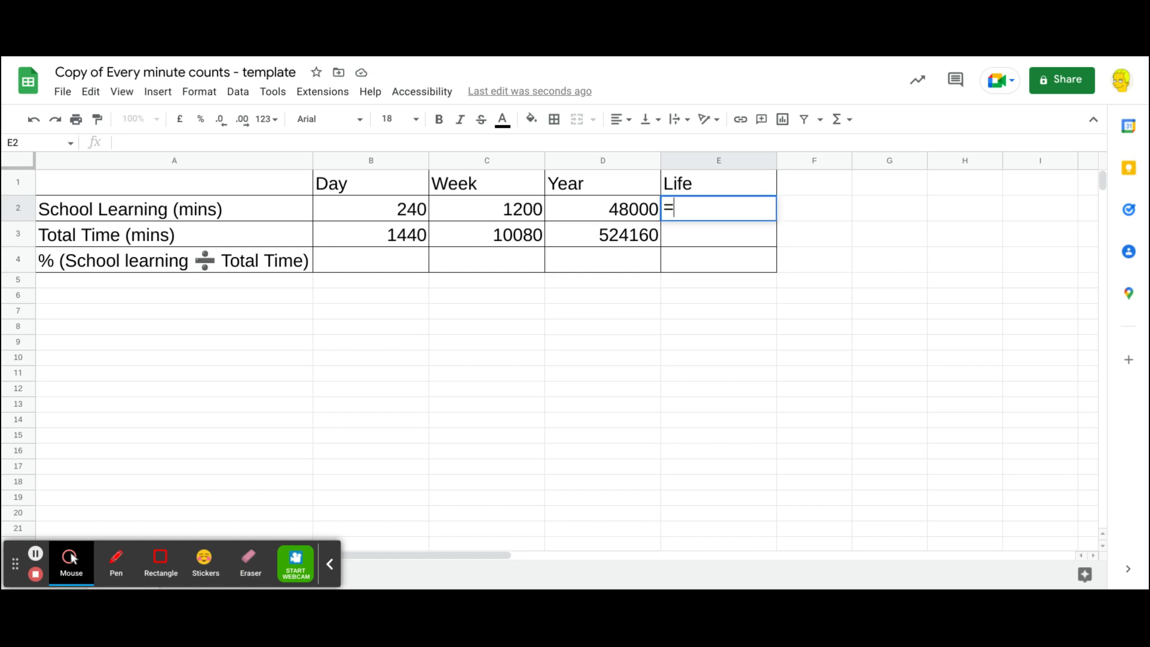
{"action": "left_click", "coordinate": [633, 211]}
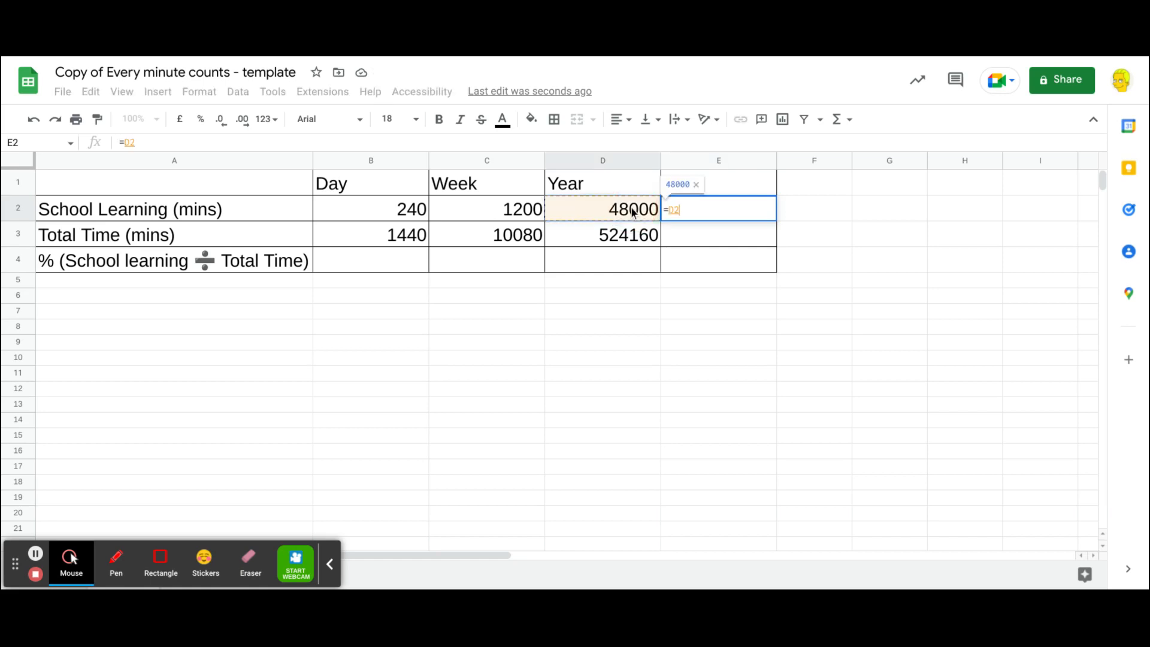
{"action": "type", "text": "*"}
{"action": "key", "text": "Return"}
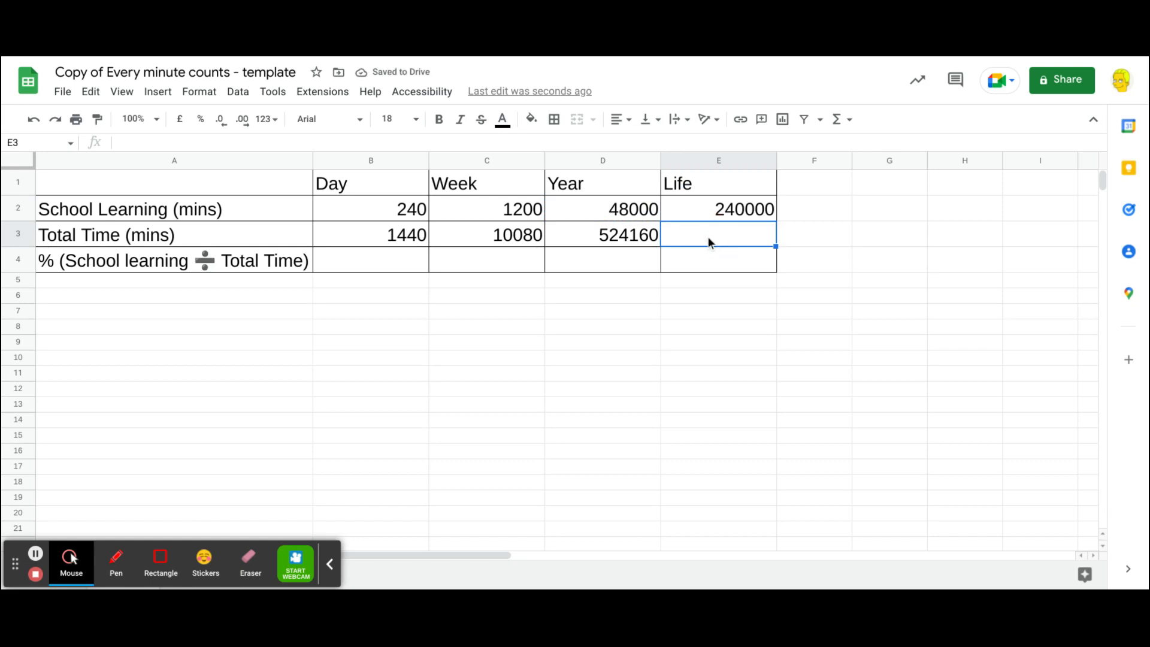
Step: Calculate the Life Total Time in E3 with the formula =D3*80
{"action": "type", "text": "="}
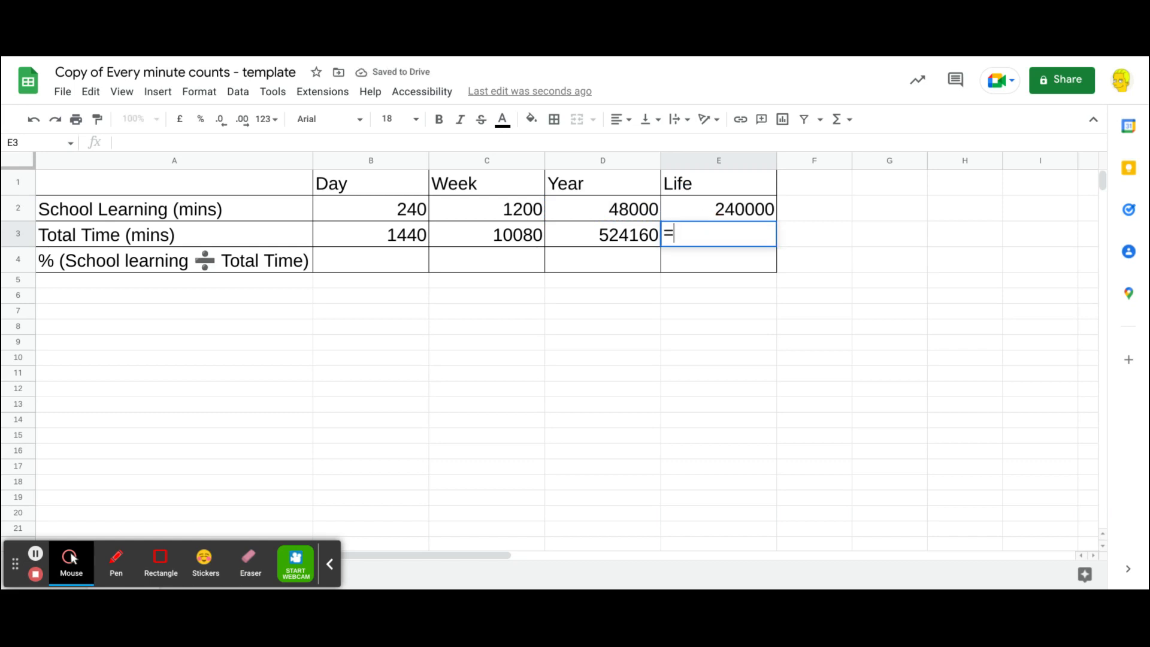
{"action": "left_click", "coordinate": [624, 236]}
{"action": "type", "text": "*80"}
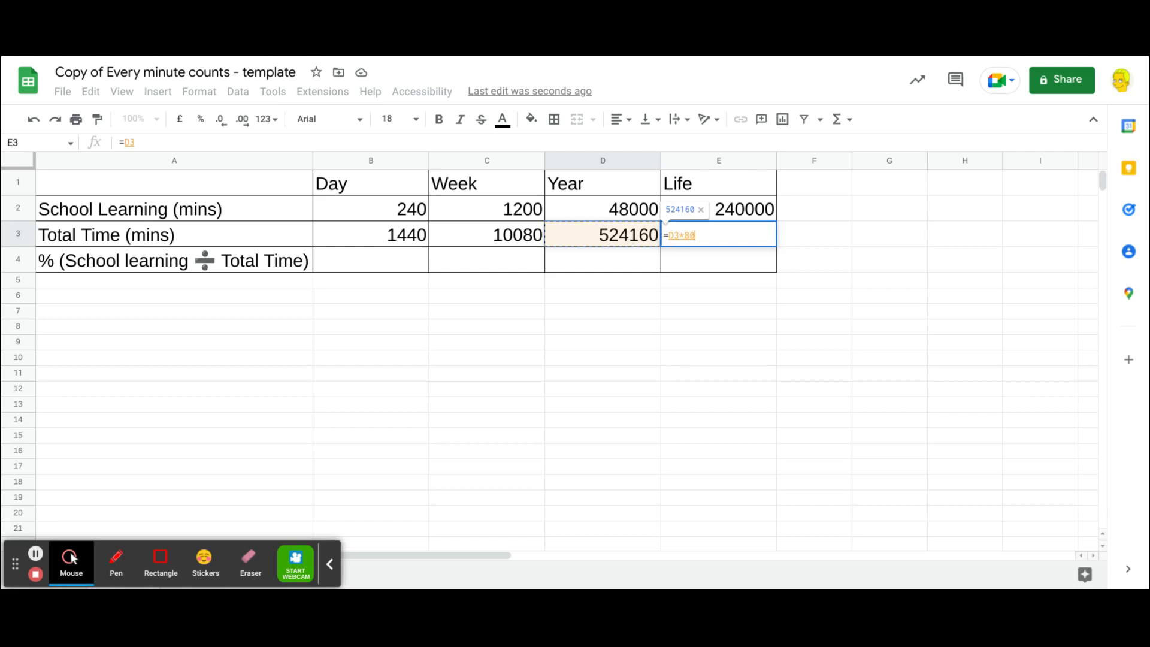
{"action": "key", "text": "Return"}
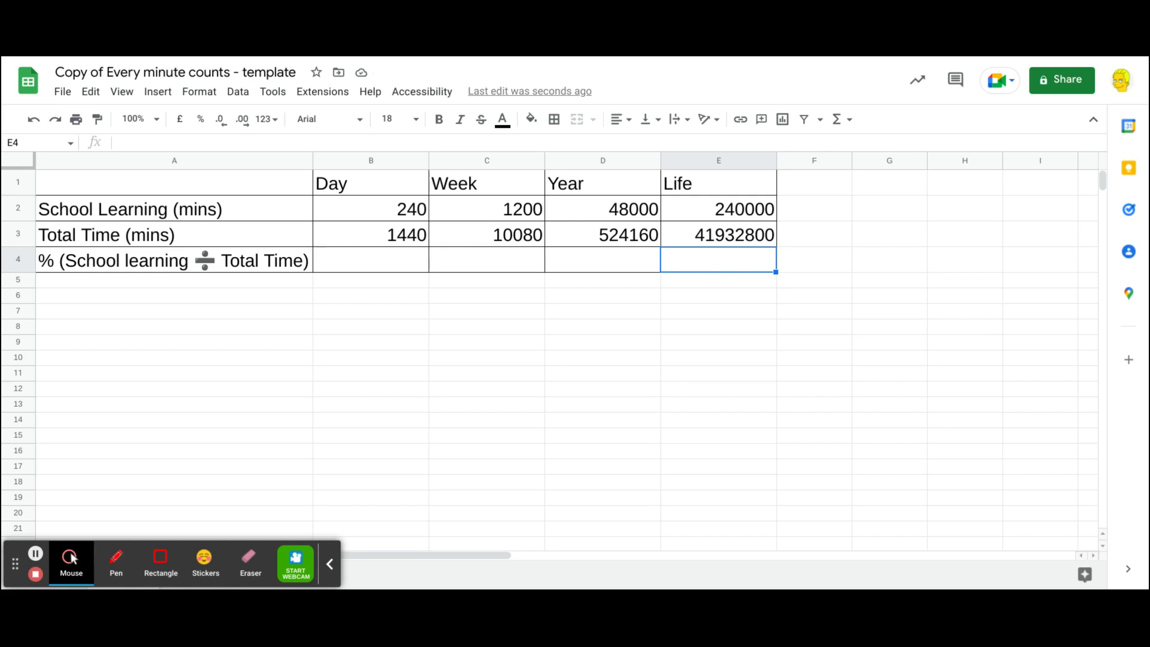
Step: Calculate the Day's School Learning percentage in B4 with the formula =B2/B3
{"action": "left_click", "coordinate": [359, 269]}
{"action": "left_click", "coordinate": [387, 268]}
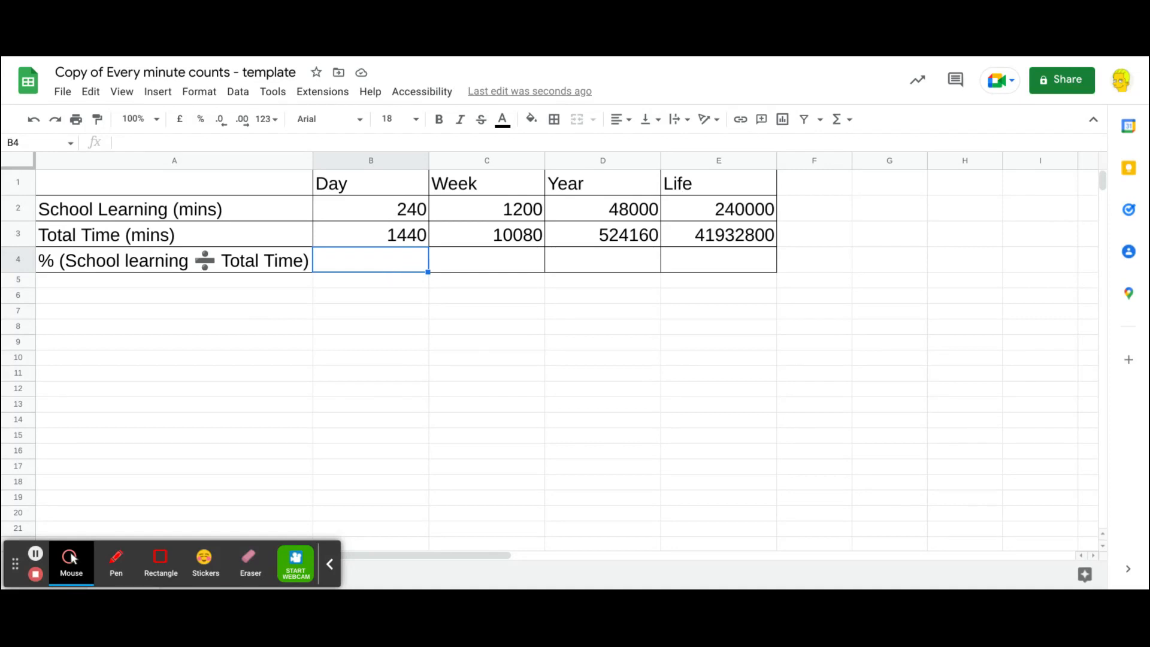
{"action": "type", "text": "="}
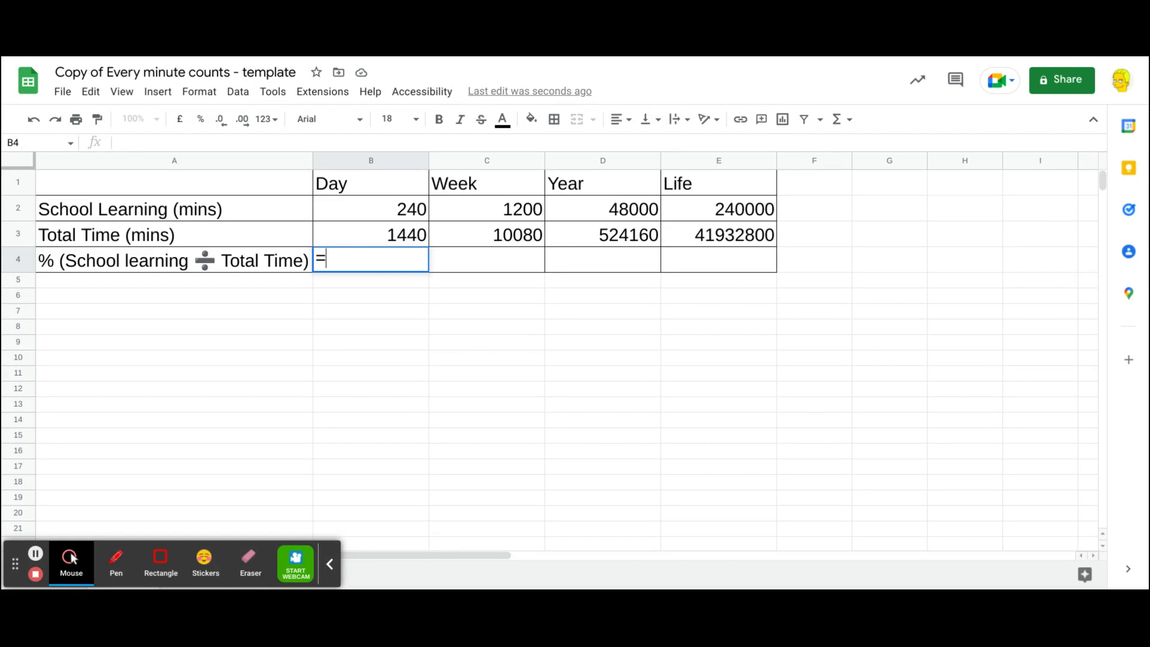
{"action": "left_click", "coordinate": [387, 210]}
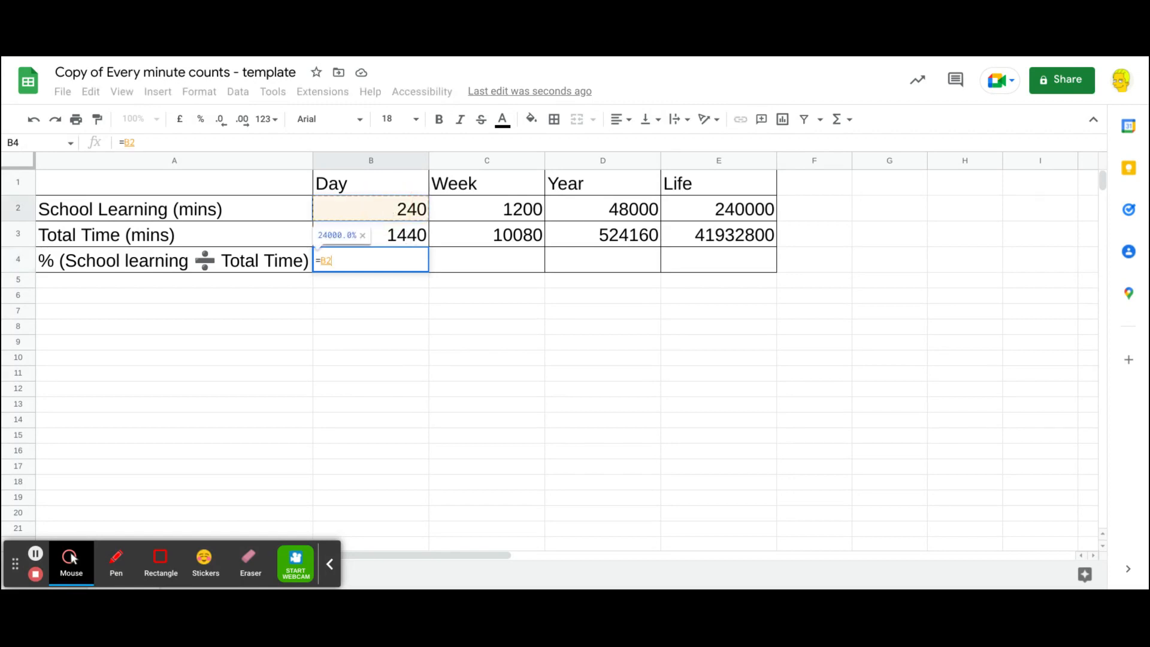
{"action": "type", "text": "/b3"}
{"action": "key", "text": "Return"}
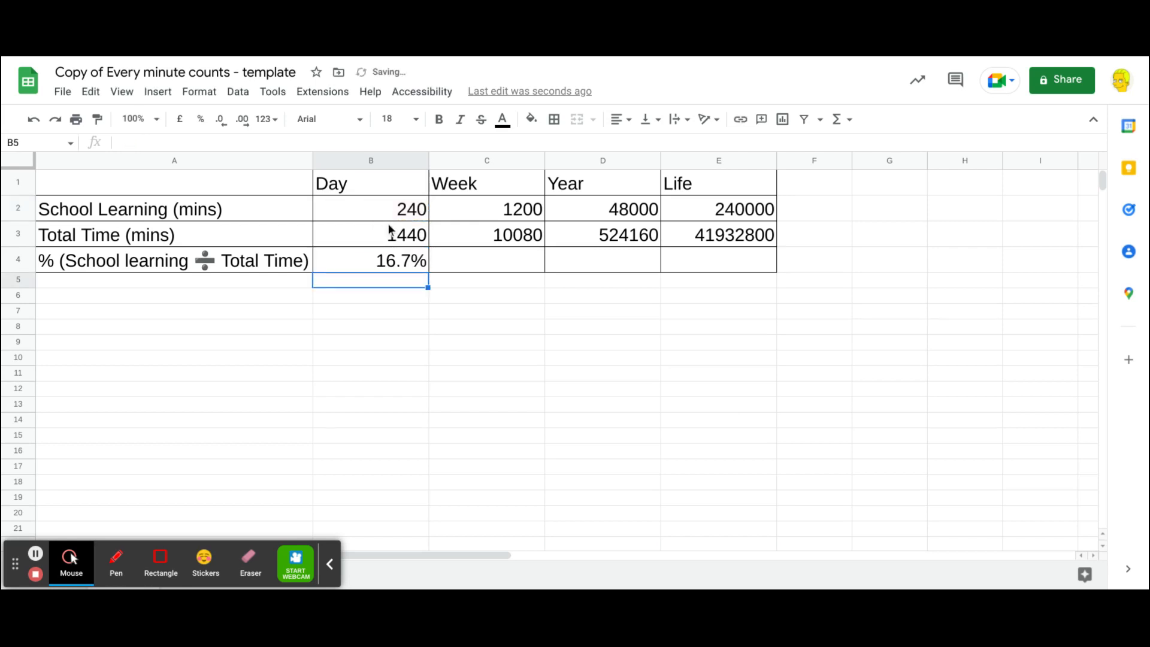
Step: Fill the Day's percentage formula from B4 across C4:E4 and check the copied formulas for Week, Year and Life
{"action": "left_click", "coordinate": [384, 263]}
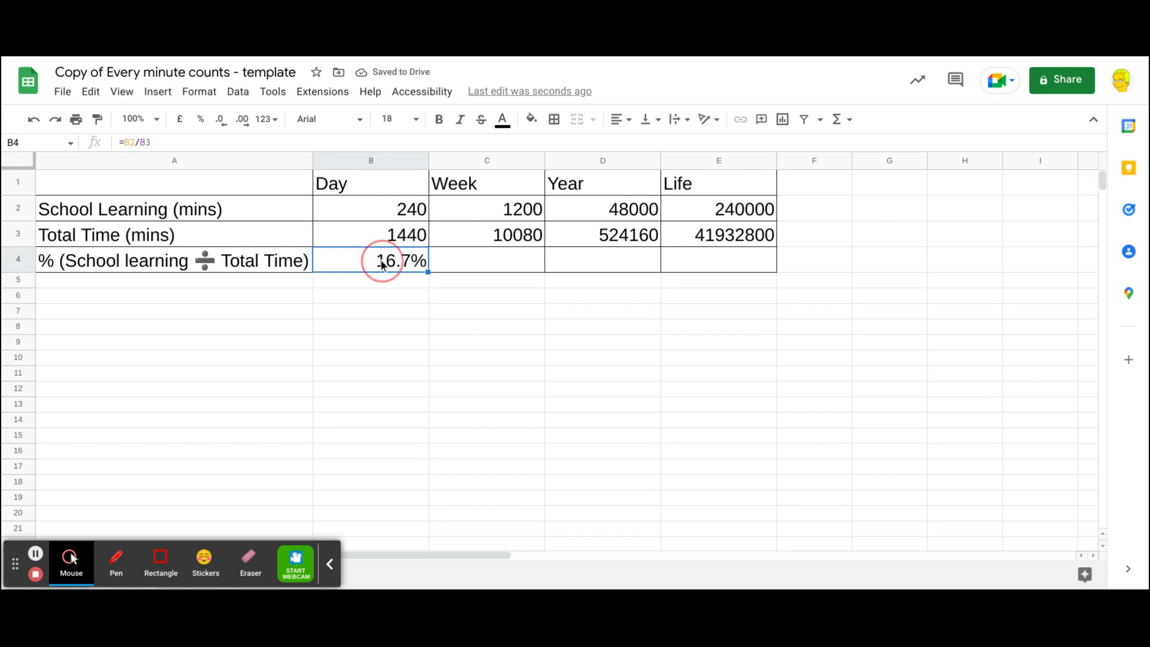
{"action": "left_click", "coordinate": [479, 271]}
{"action": "left_click", "coordinate": [605, 269]}
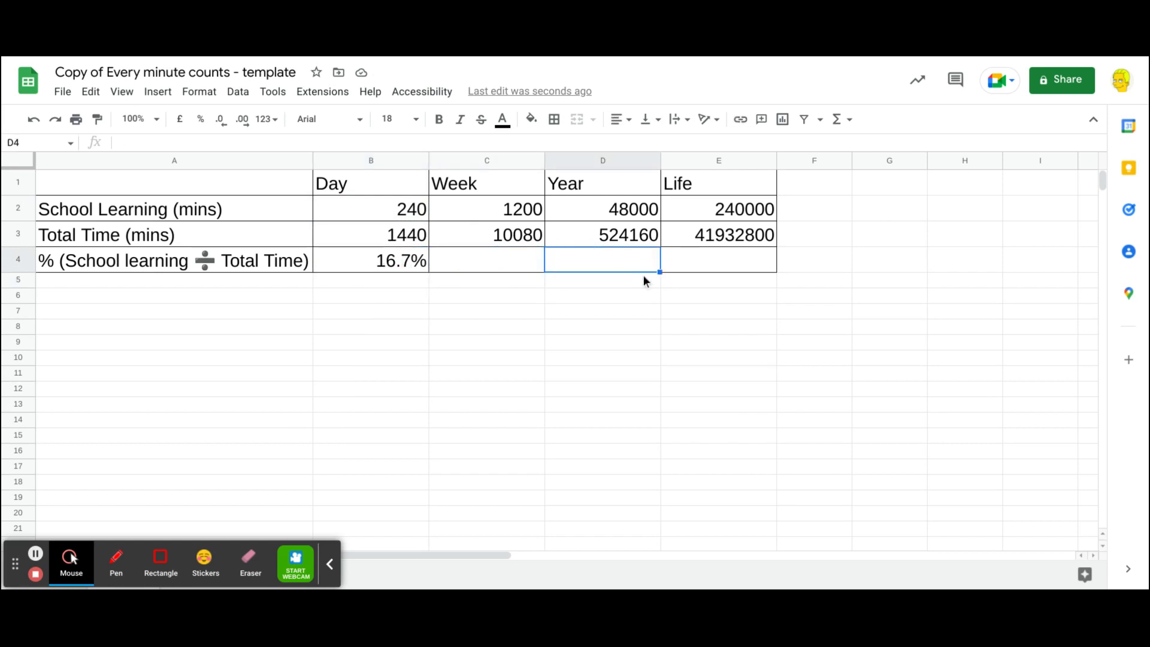
{"action": "left_click", "coordinate": [699, 260]}
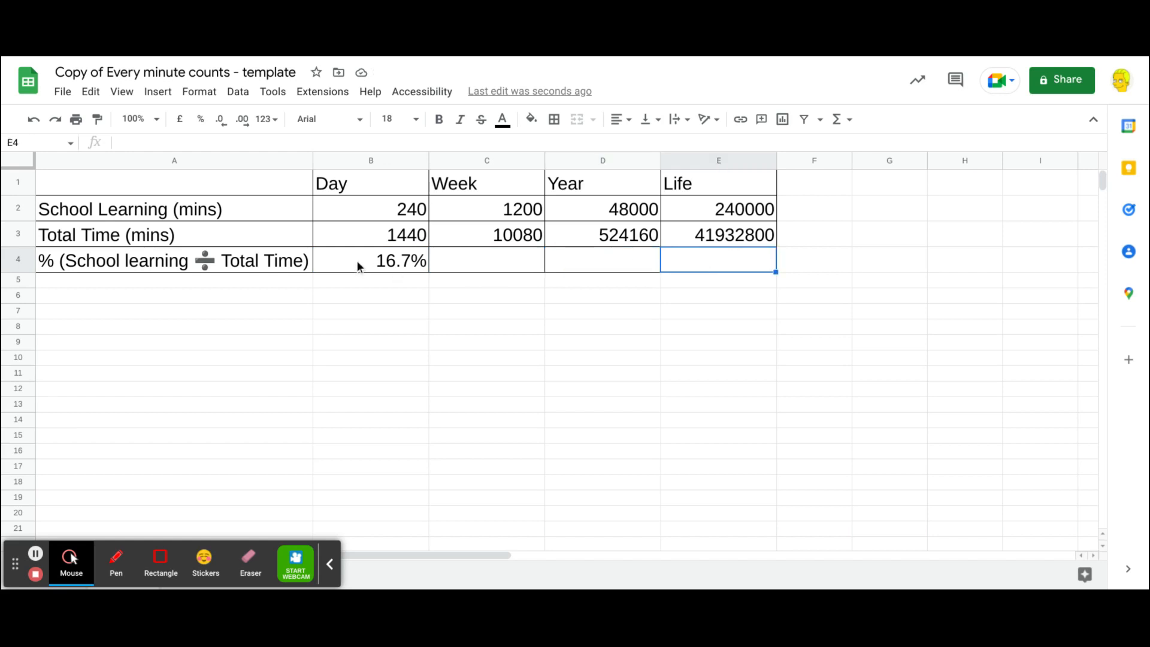
{"action": "left_click", "coordinate": [361, 268]}
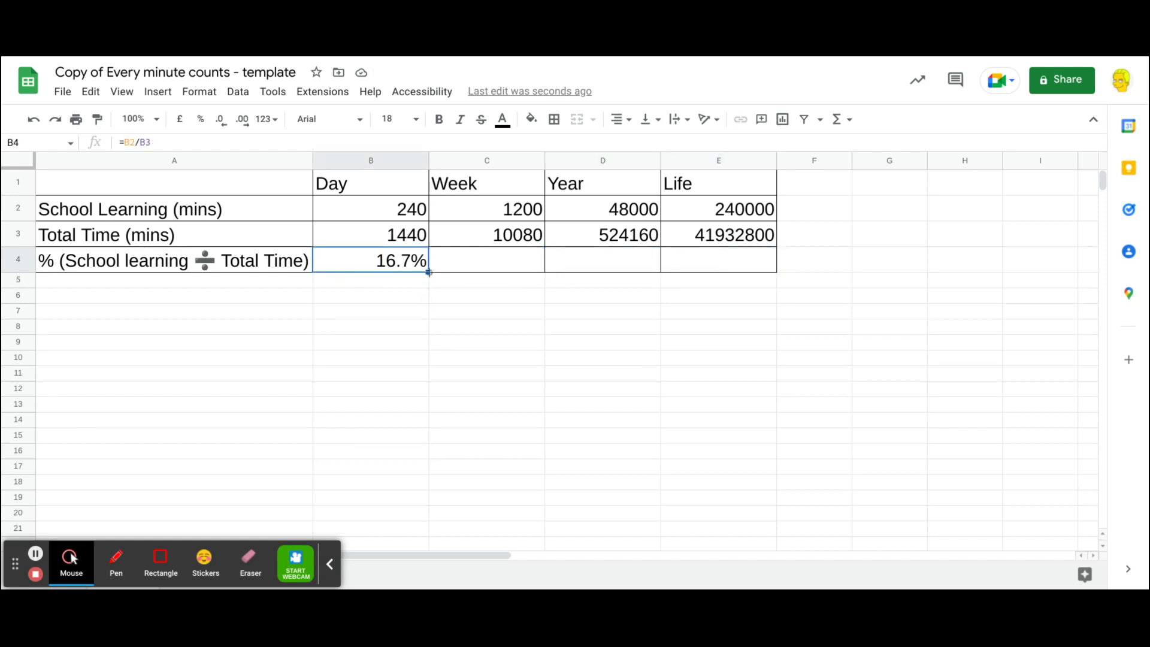
{"action": "left_click_drag", "start_coordinate": [429, 272], "coordinate": [735, 267]}
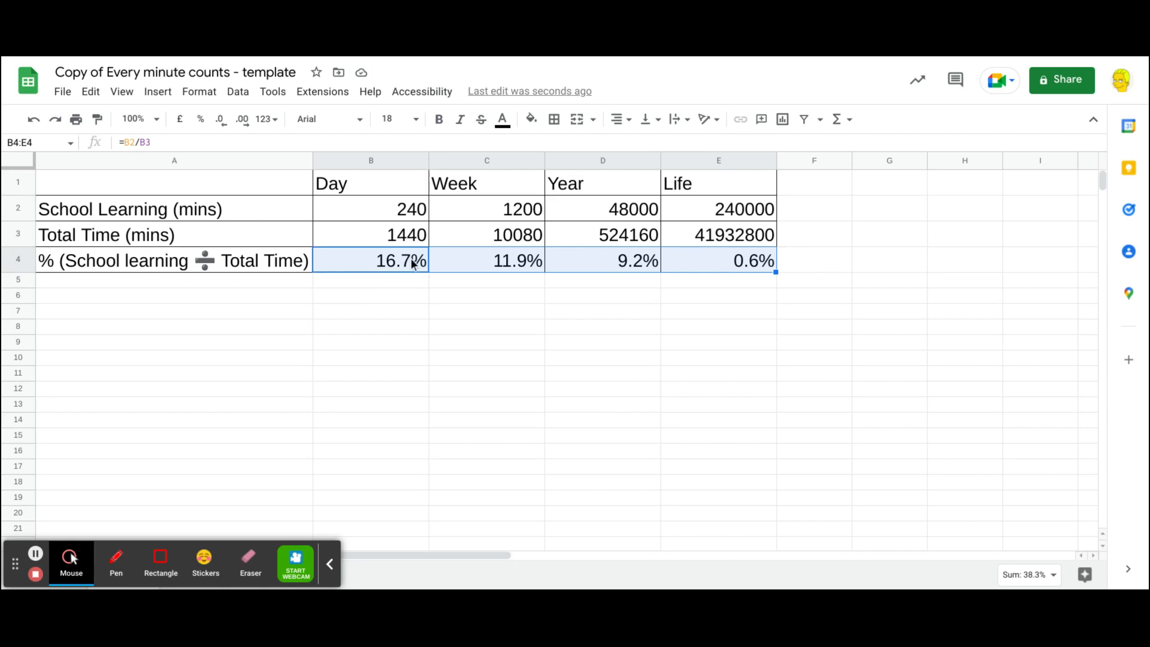
{"action": "left_click", "coordinate": [479, 264]}
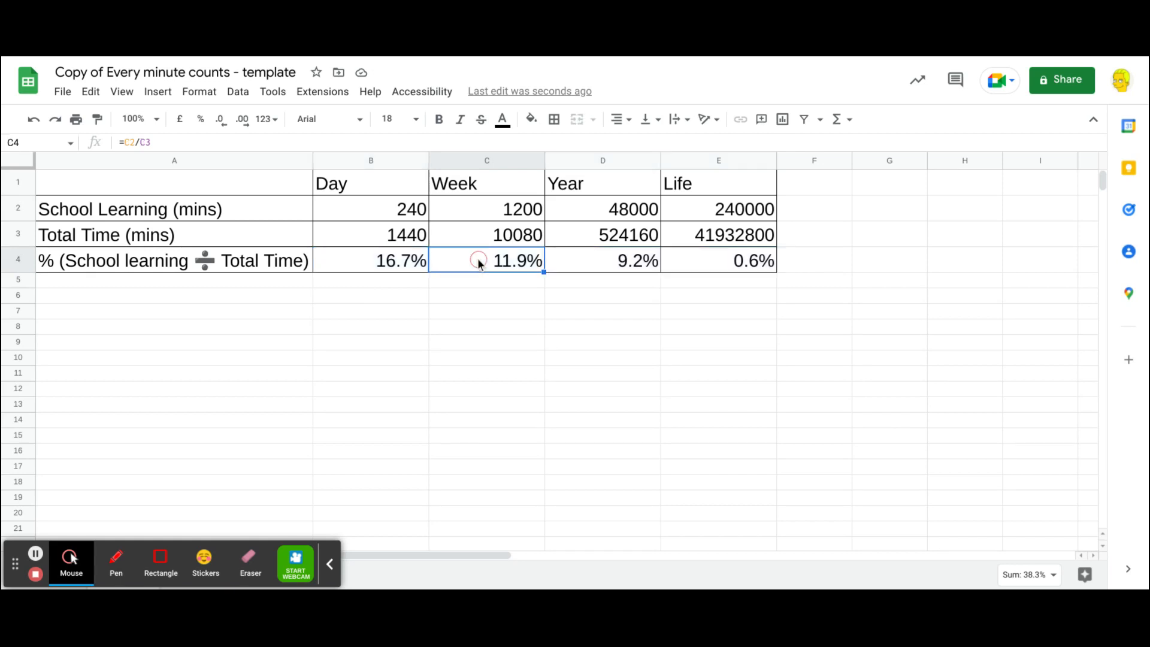
{"action": "left_click", "coordinate": [634, 270]}
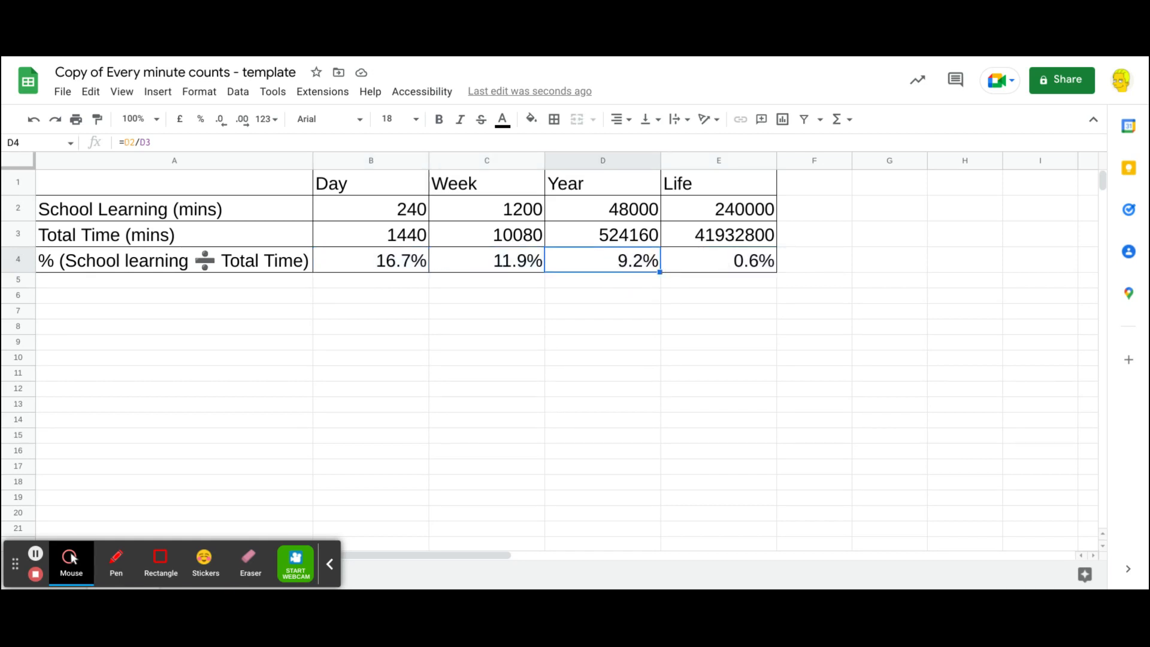
{"action": "left_click", "coordinate": [720, 267]}
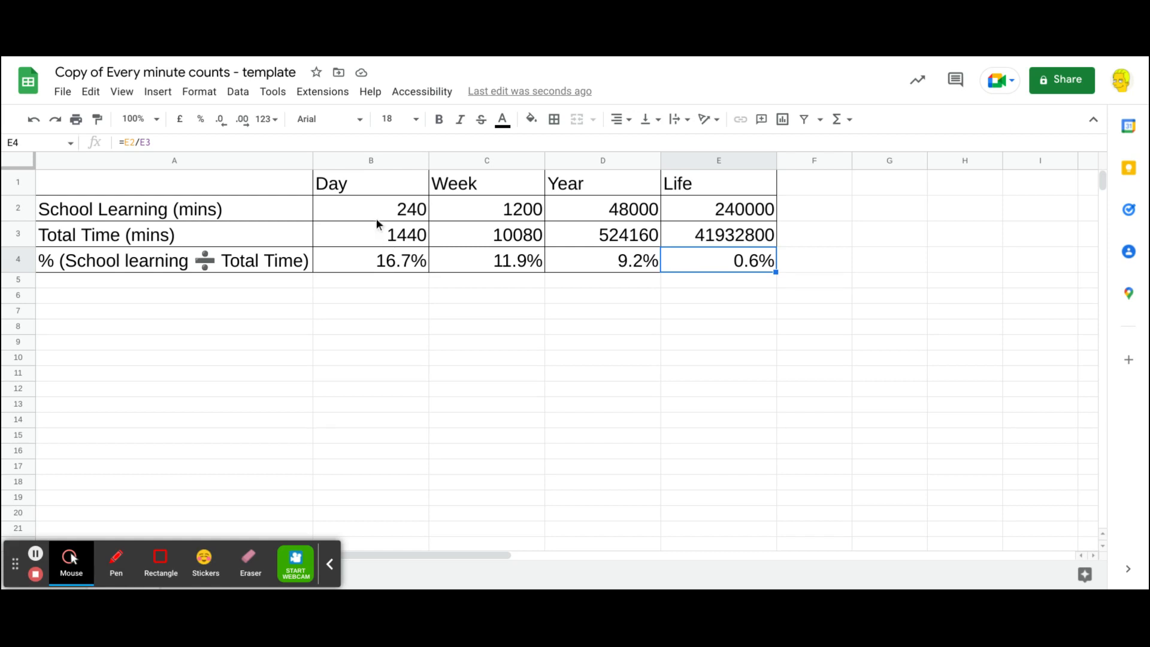
Step: Insert a chart of the Day values in B2:B3 and change its type to a pie chart
{"action": "left_click_drag", "start_coordinate": [375, 216], "coordinate": [372, 235]}
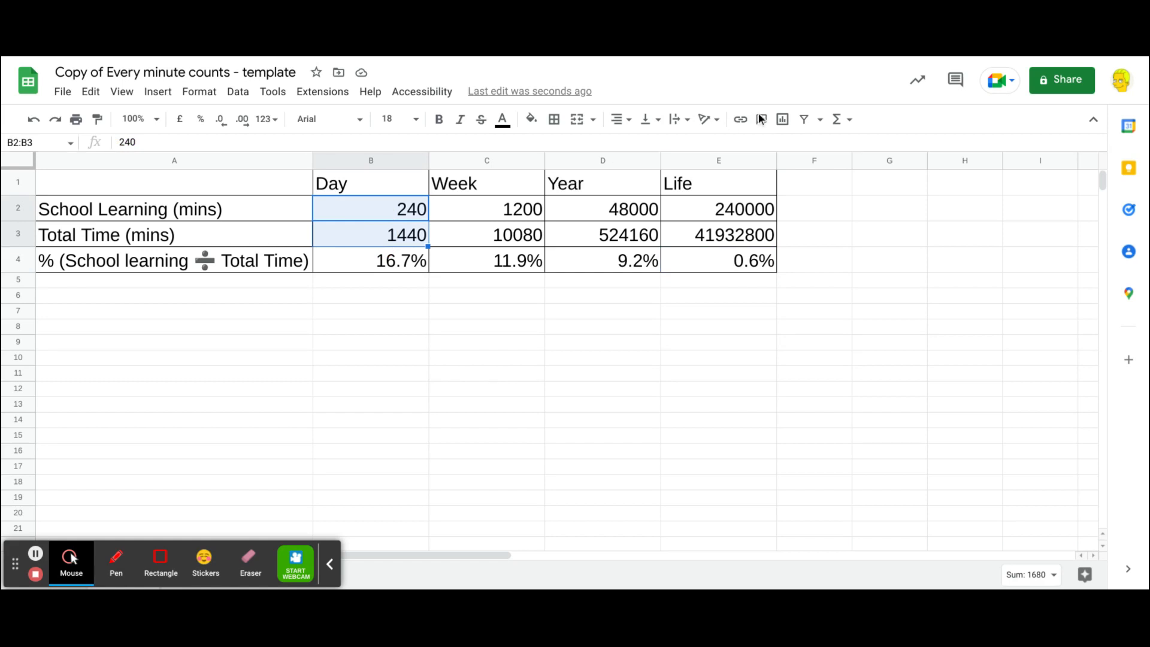
{"action": "left_click", "coordinate": [784, 119]}
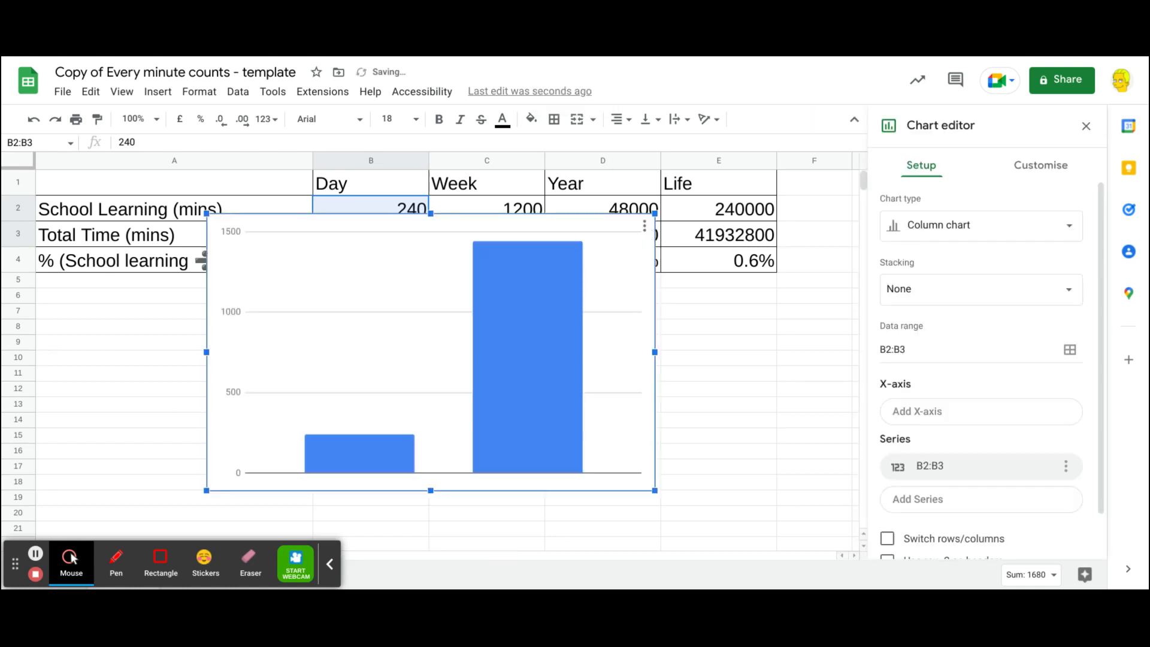
{"action": "left_click", "coordinate": [944, 233]}
{"action": "scroll", "coordinate": [958, 390], "scroll_direction": "down", "scroll_amount": 3}
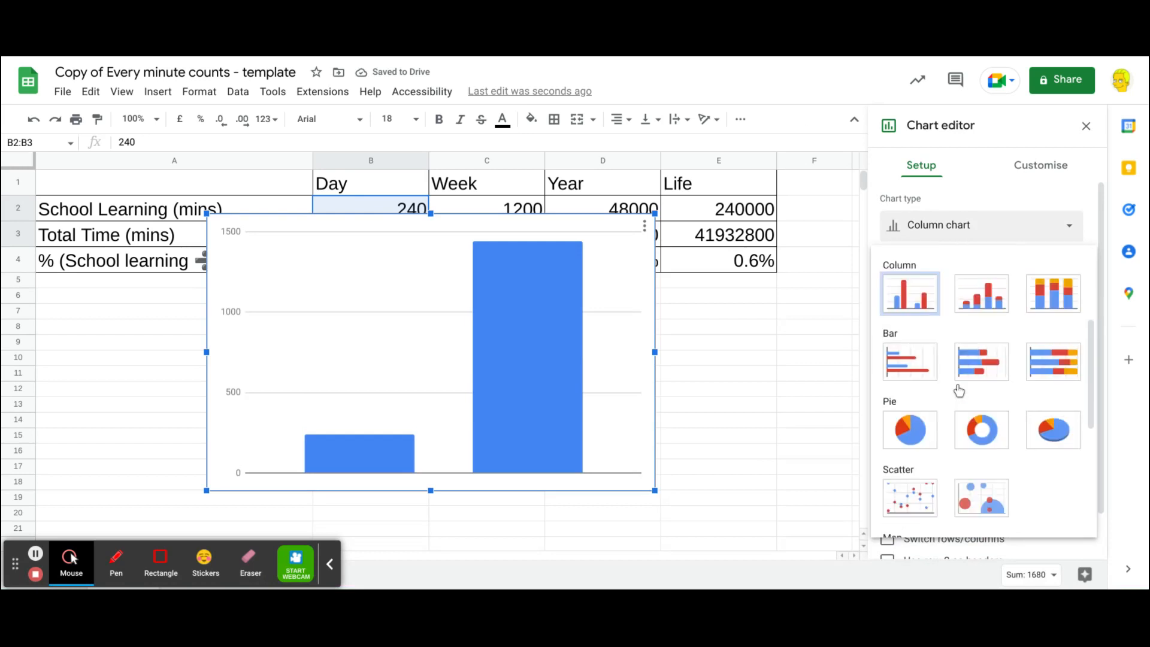
{"action": "left_click", "coordinate": [911, 427]}
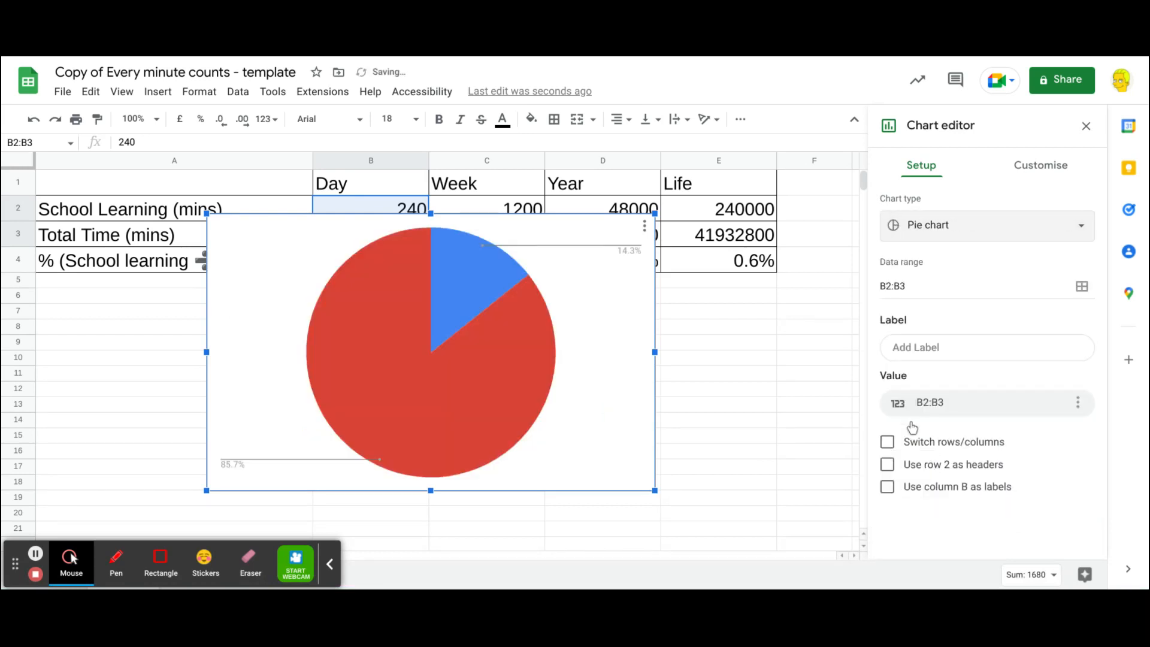
Step: Change the colour of the pie chart's Slice 1 to a light grey-cyan
{"action": "left_click", "coordinate": [1044, 170]}
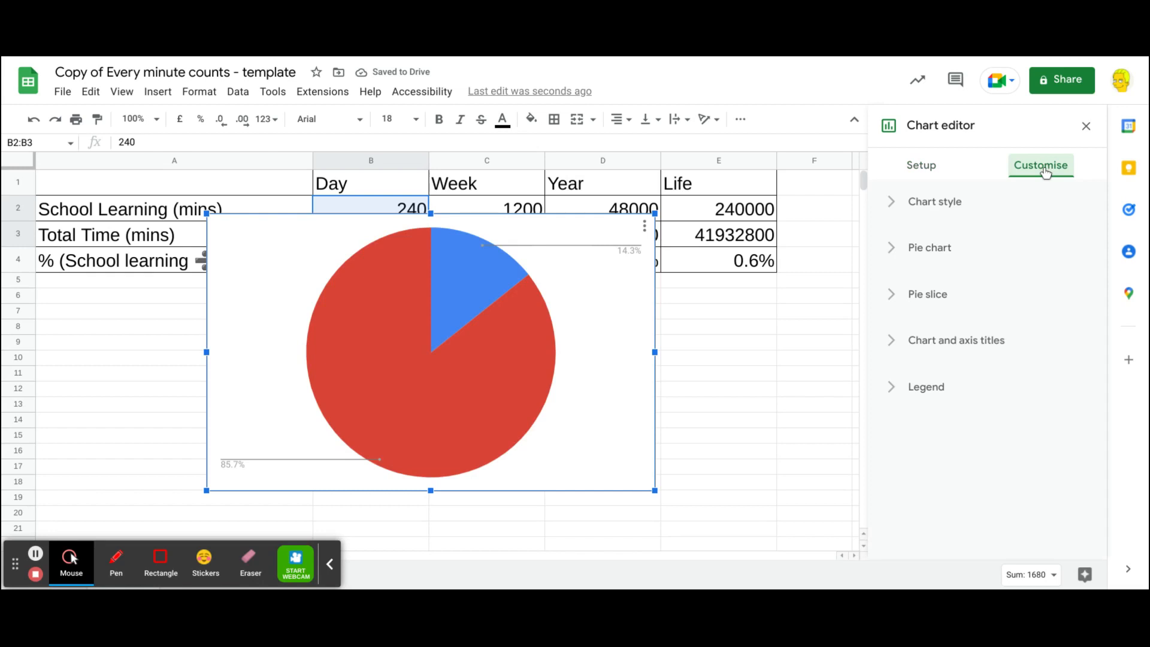
{"action": "left_click", "coordinate": [891, 297]}
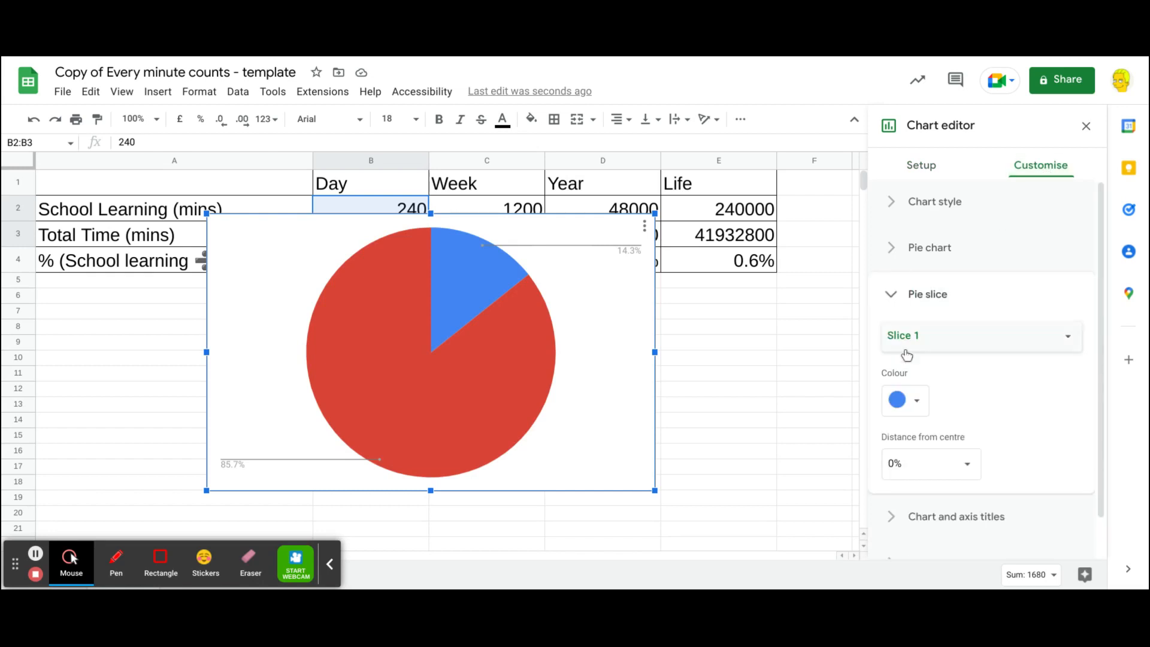
{"action": "left_click", "coordinate": [906, 402]}
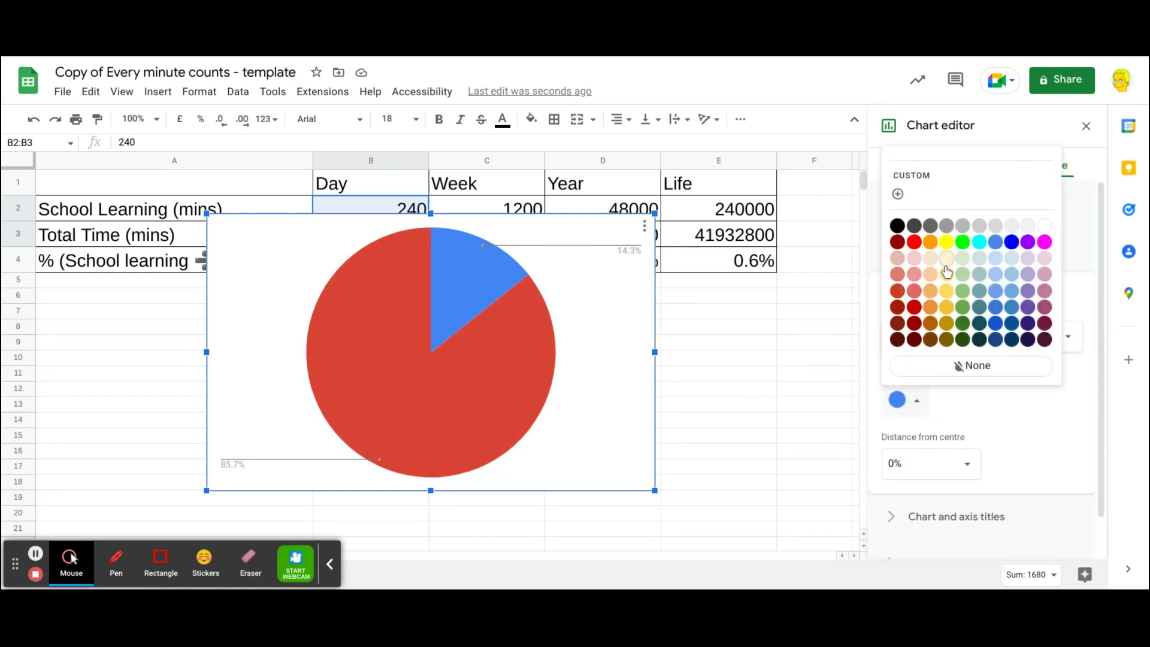
{"action": "left_click", "coordinate": [981, 275]}
Step: Give the pie chart the title "Minutes per day" and open its pie chart formatting options
{"action": "left_click", "coordinate": [956, 516]}
{"action": "left_click", "coordinate": [910, 397]}
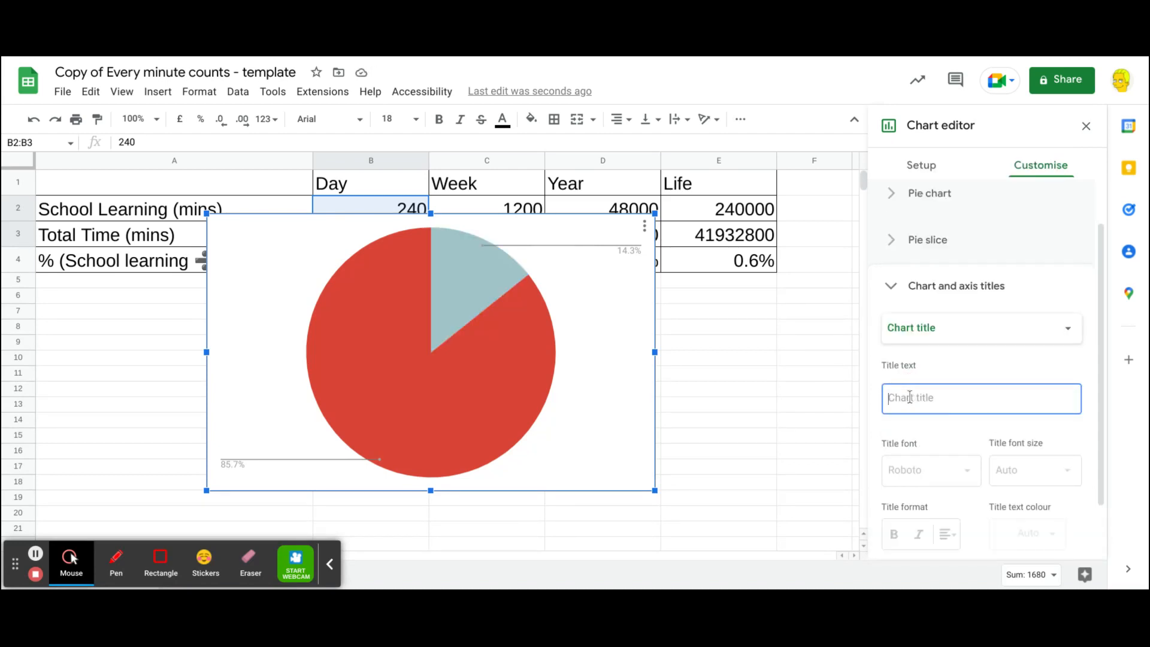
{"action": "type", "text": "Minutes per day"}
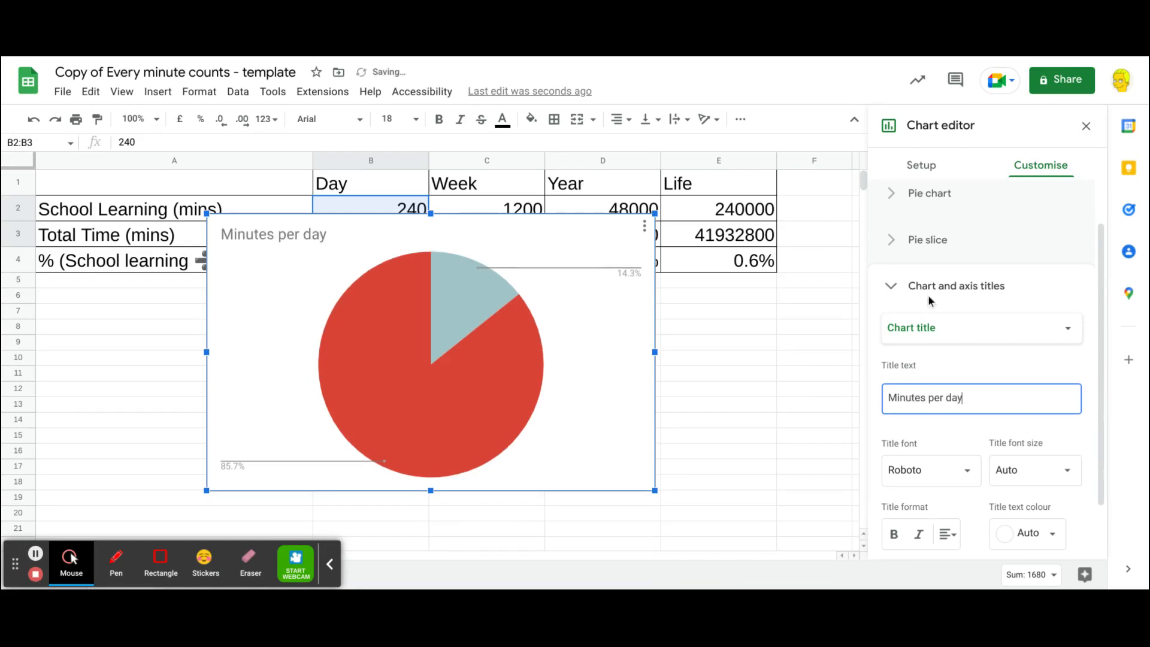
{"action": "left_click", "coordinate": [930, 193]}
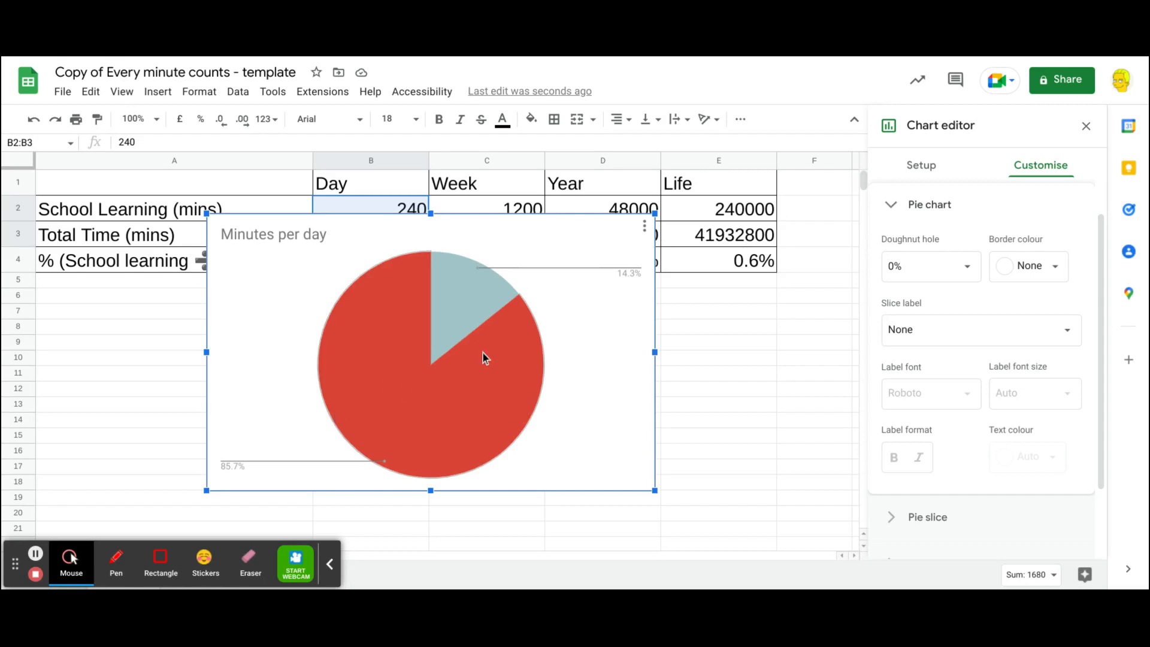
Step: Move the "Minutes per day" chart just below the table, starting in column A, and copy the chart
{"action": "left_click", "coordinate": [540, 231]}
{"action": "left_click_drag", "start_coordinate": [530, 271], "coordinate": [336, 344]}
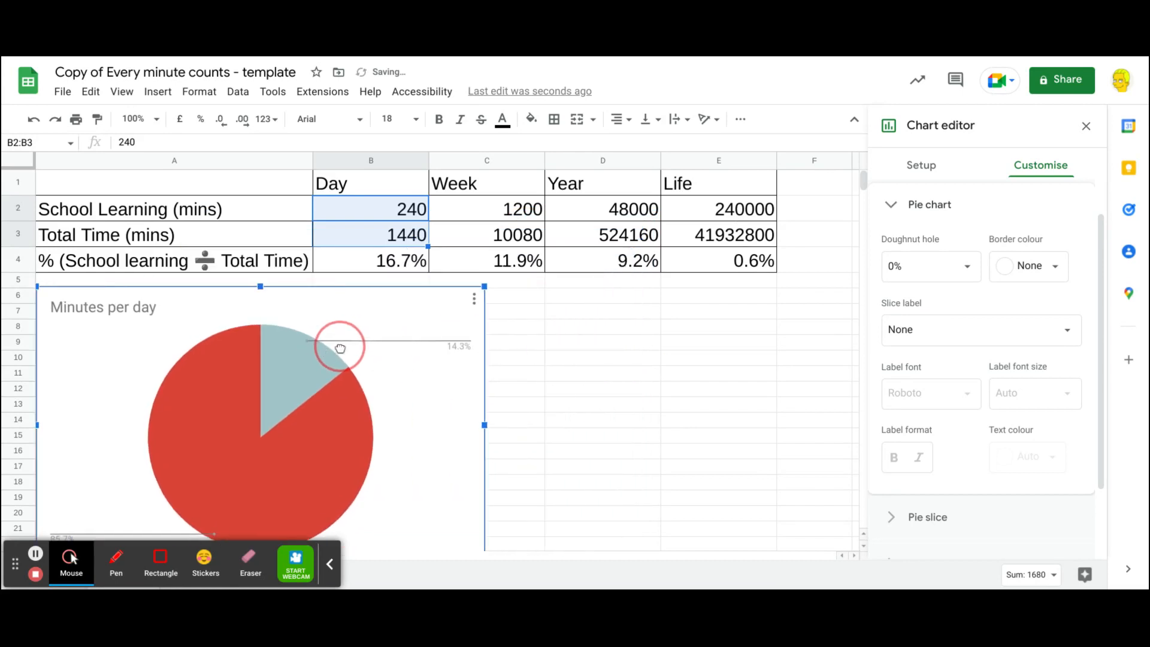
{"action": "left_click", "coordinate": [474, 298]}
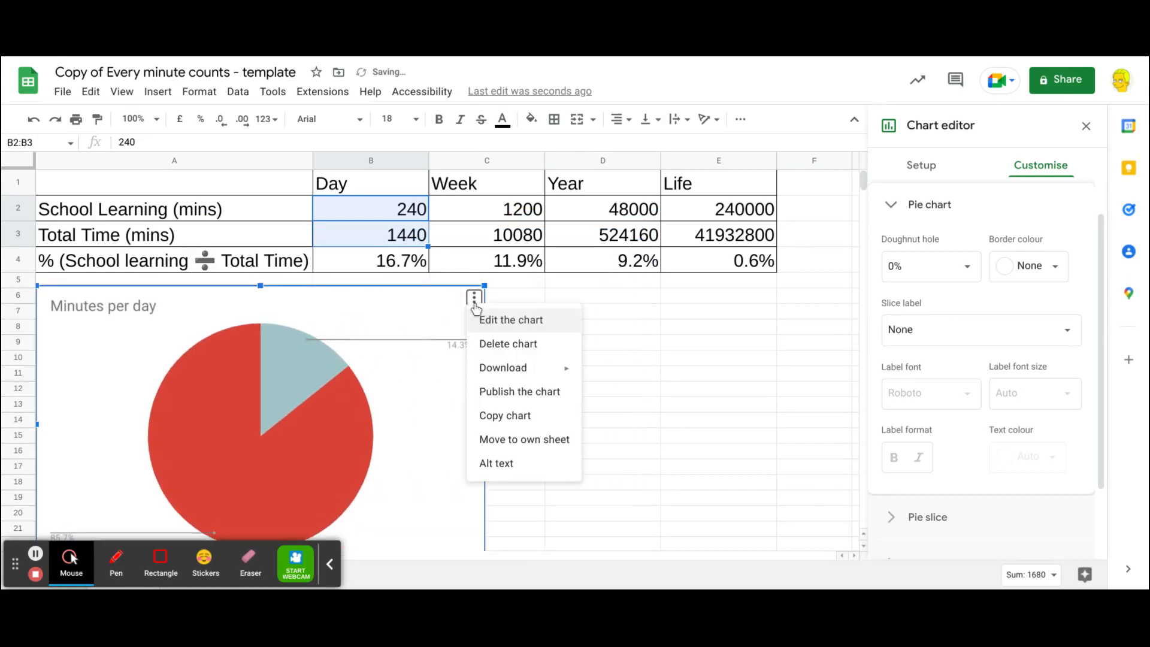
{"action": "left_click", "coordinate": [493, 415]}
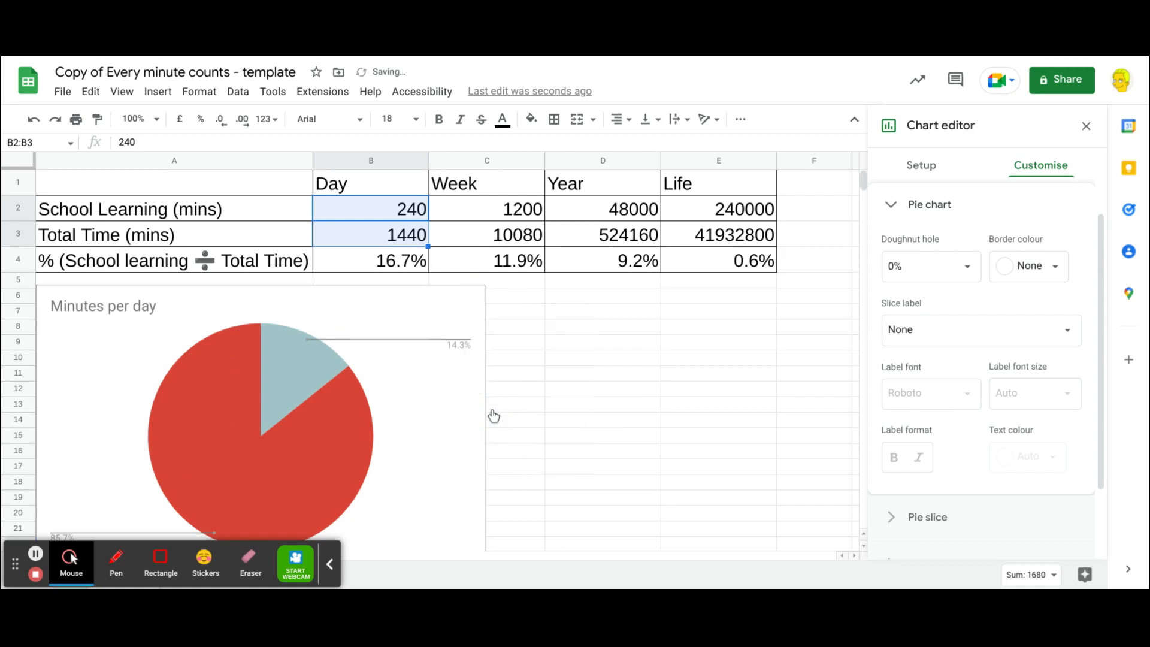